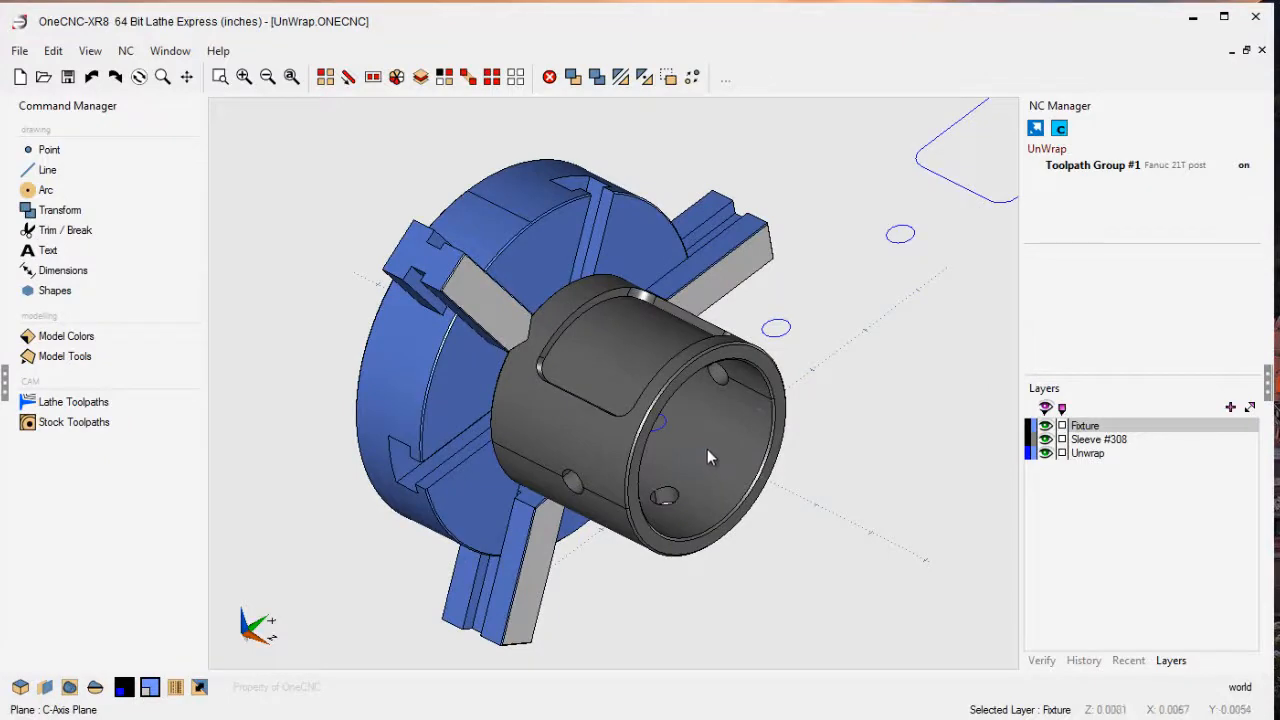
Hide the Fixture and Sleeve #308 layers, leaving only the Unwrap geometry displayed.
middle_drag(707, 449, 757, 440)
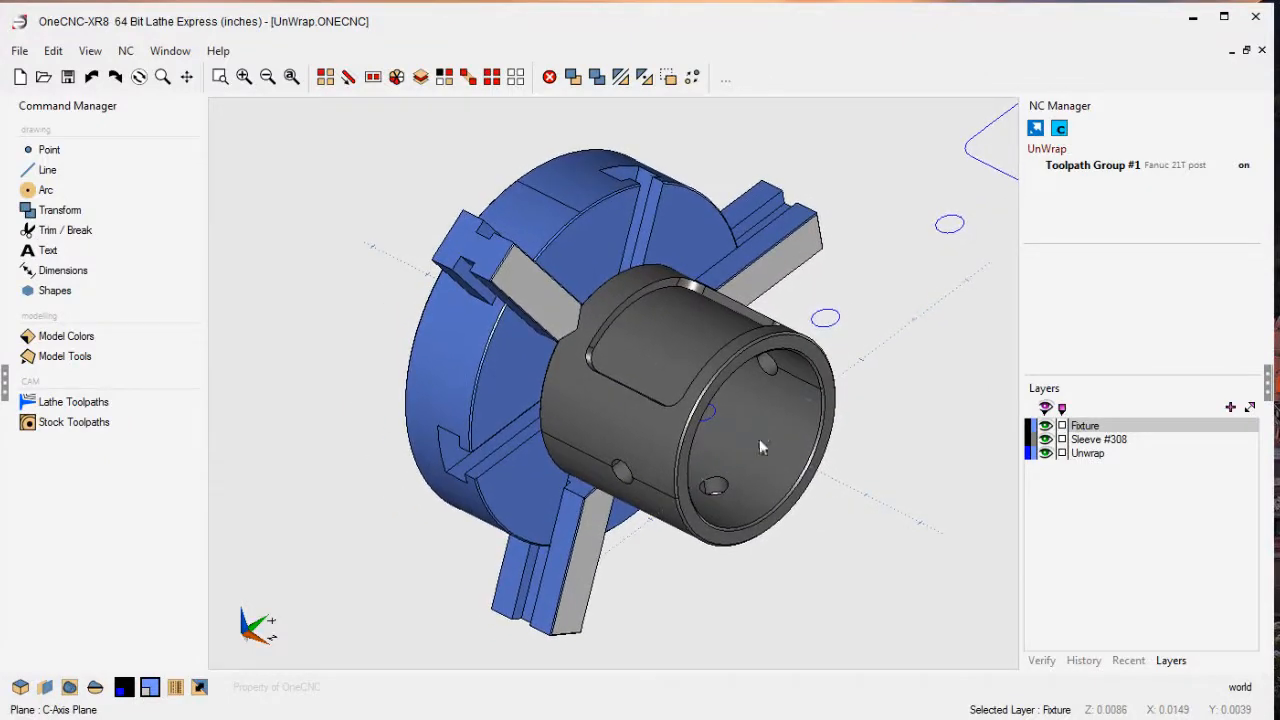
click(1045, 426)
click(1045, 439)
middle_drag(783, 410, 521, 495)
mouse_move(664, 428)
middle_down()
mouse_move(665, 448)
mouse_move(653, 417)
mouse_move(639, 433)
mouse_move(673, 423)
middle_up()
scroll(657, 432, up, 1)
scroll(657, 432, down, 1)
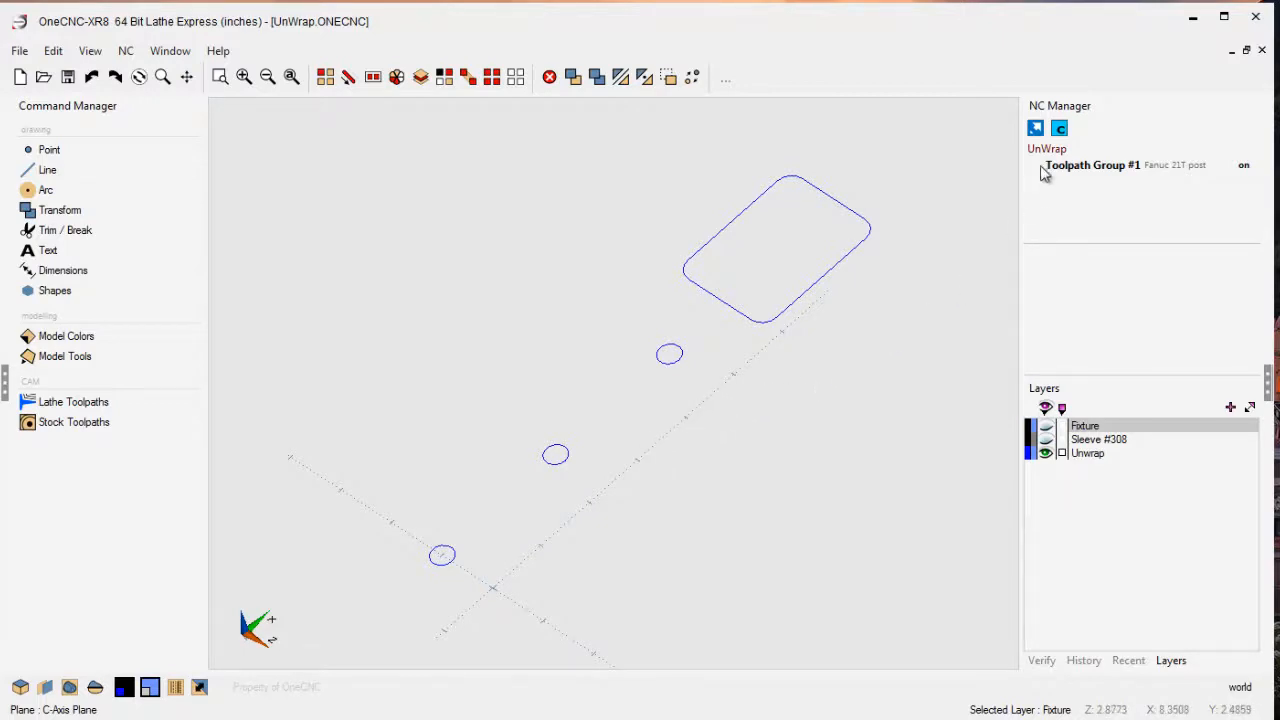
Set the multiaxis machining type to C Axis Wrap, keeping the preset material diameter and length.
click(1062, 130)
drag(790, 104, 520, 30)
click(41, 173)
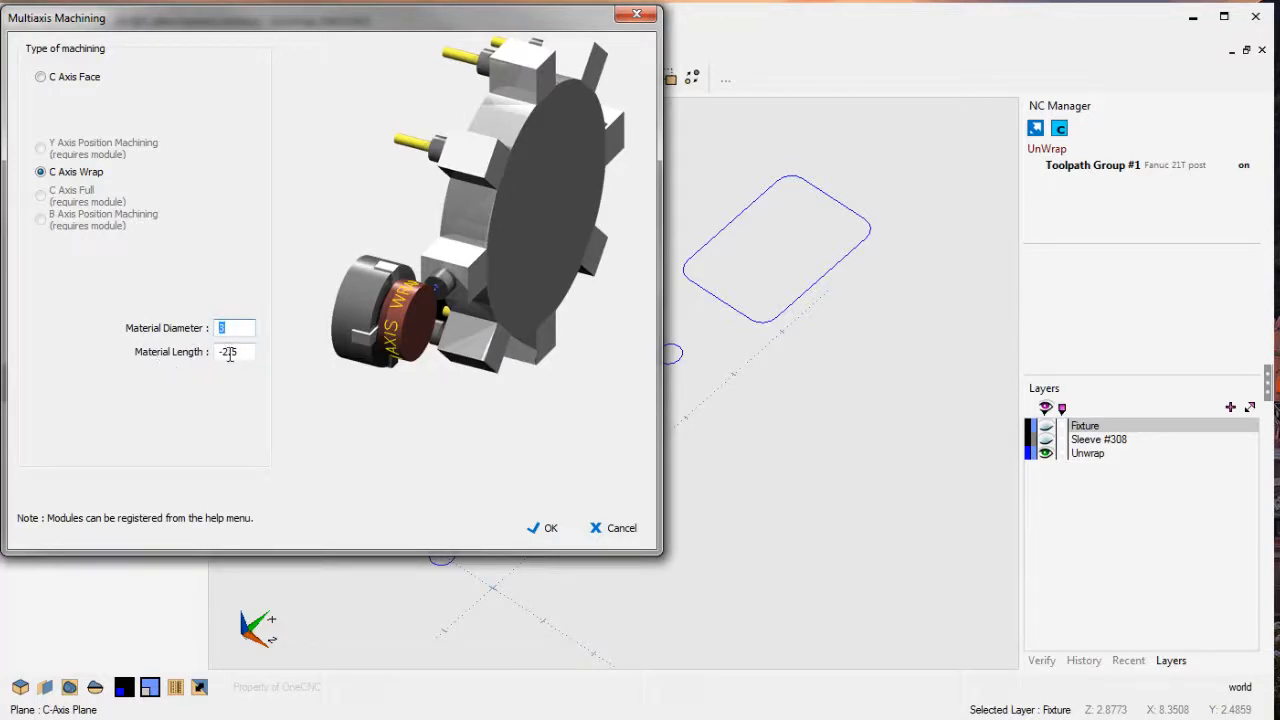
click(551, 529)
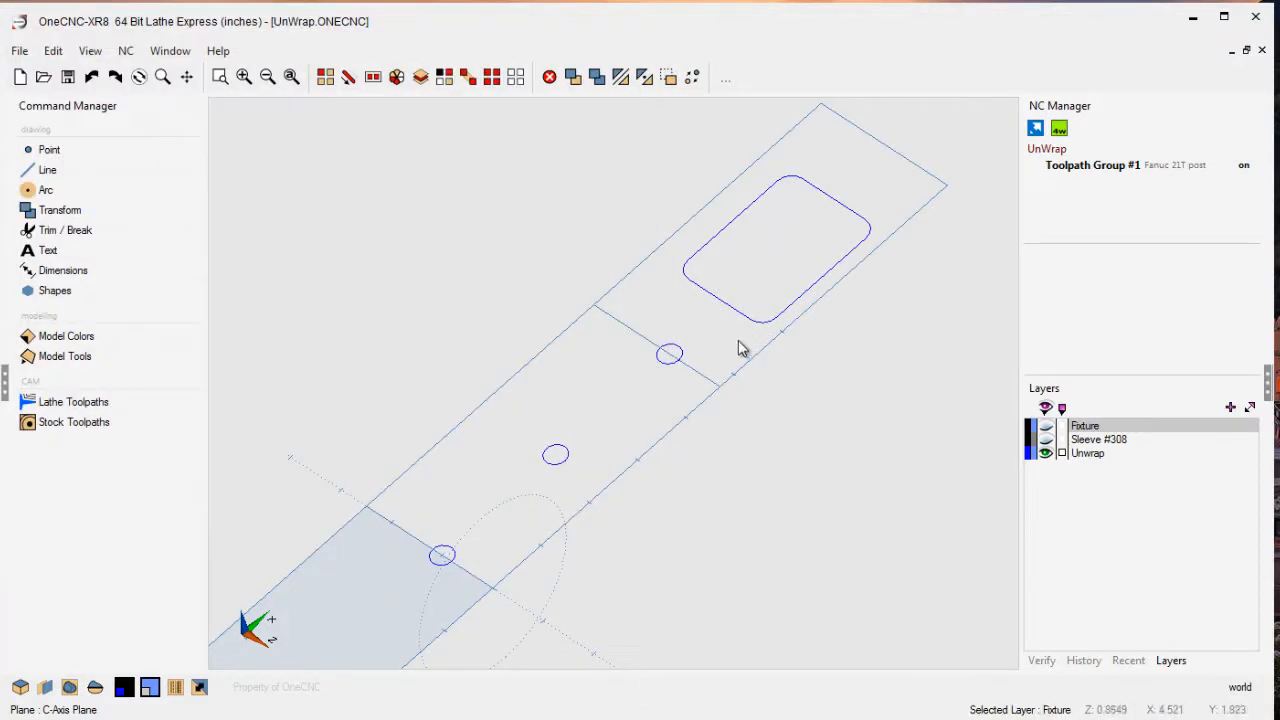
scroll(720, 362, down, 1)
mouse_move(695, 378)
middle_down()
mouse_move(814, 277)
mouse_move(806, 309)
middle_up()
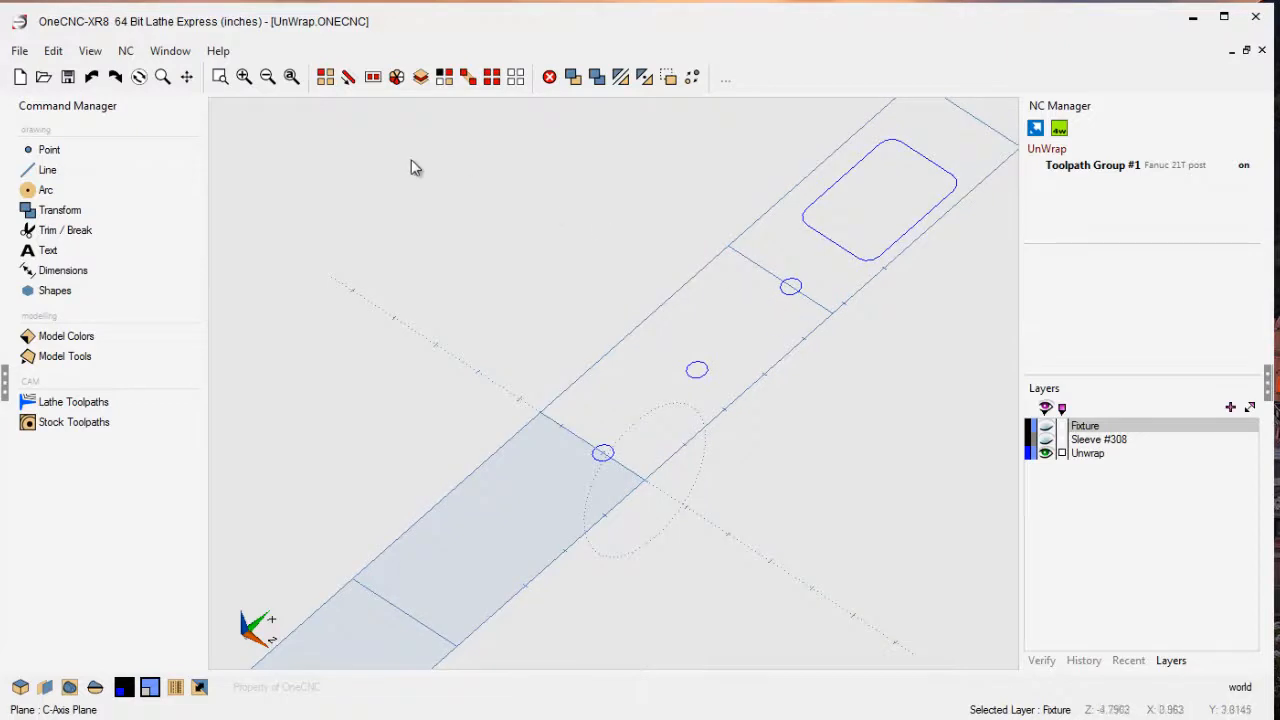
Start a single drilling toolpath and pick the arc centers of the three small circles as hole positions.
click(80, 424)
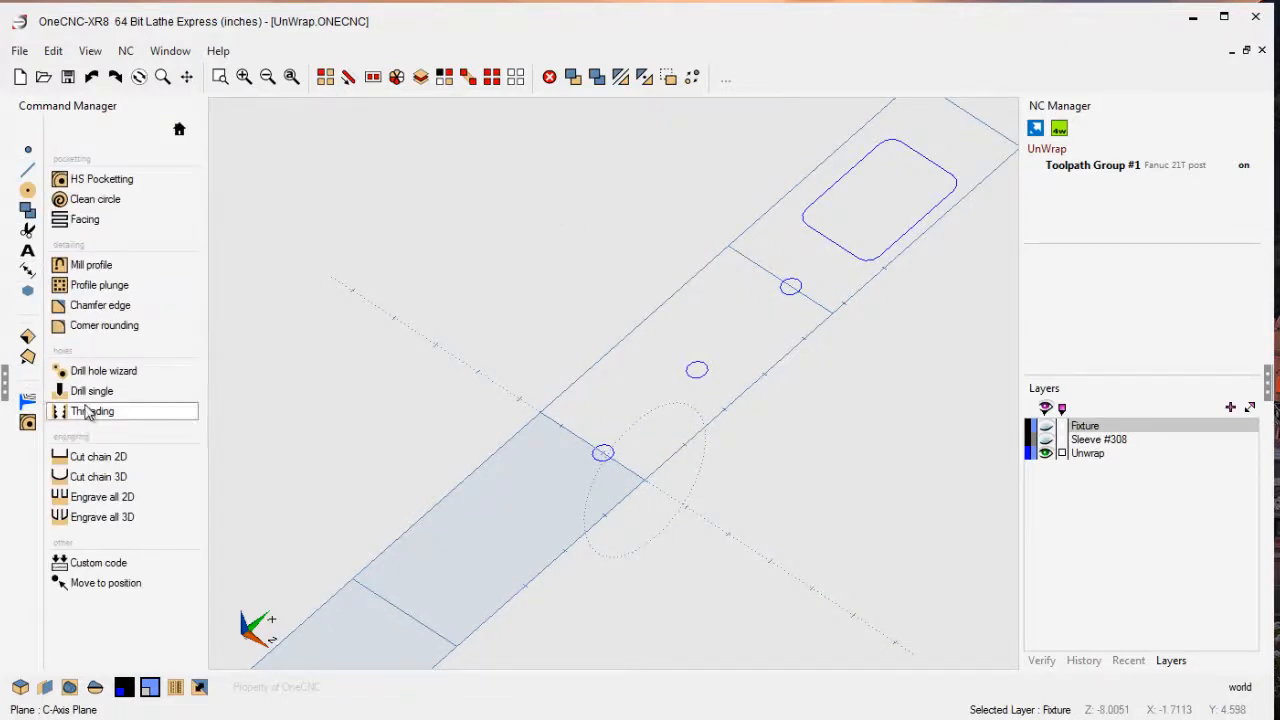
click(92, 391)
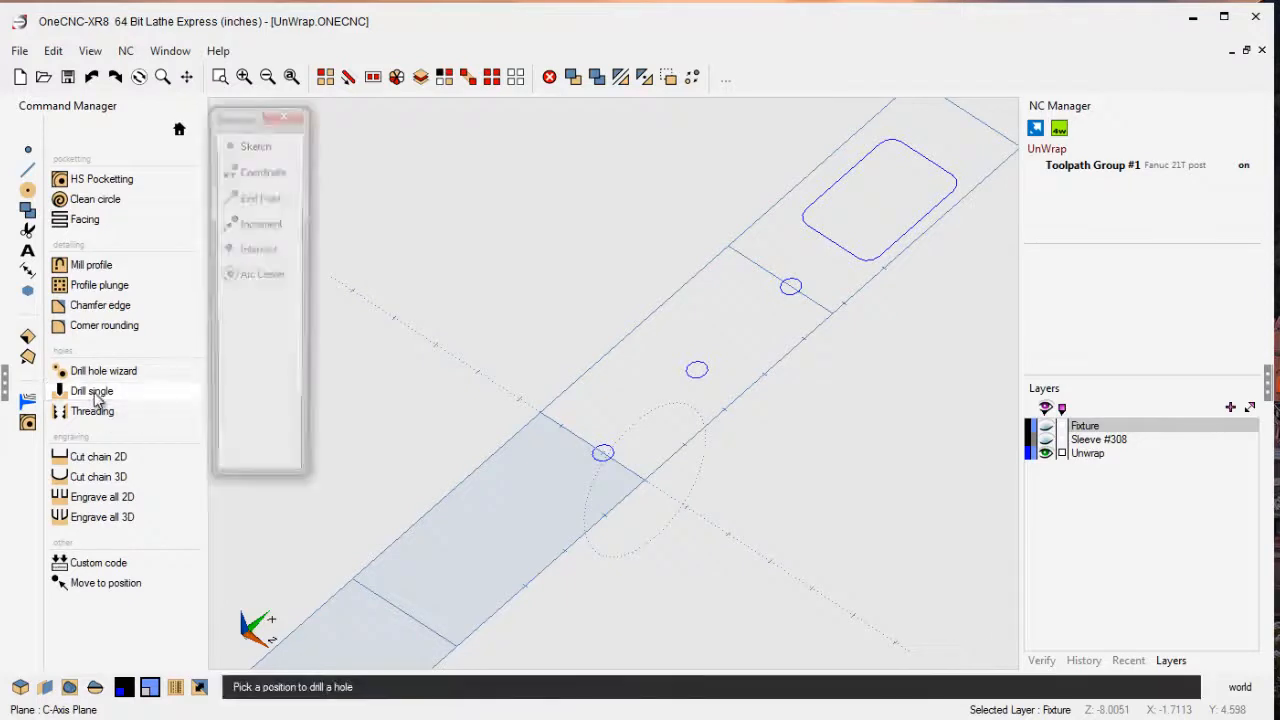
click(256, 280)
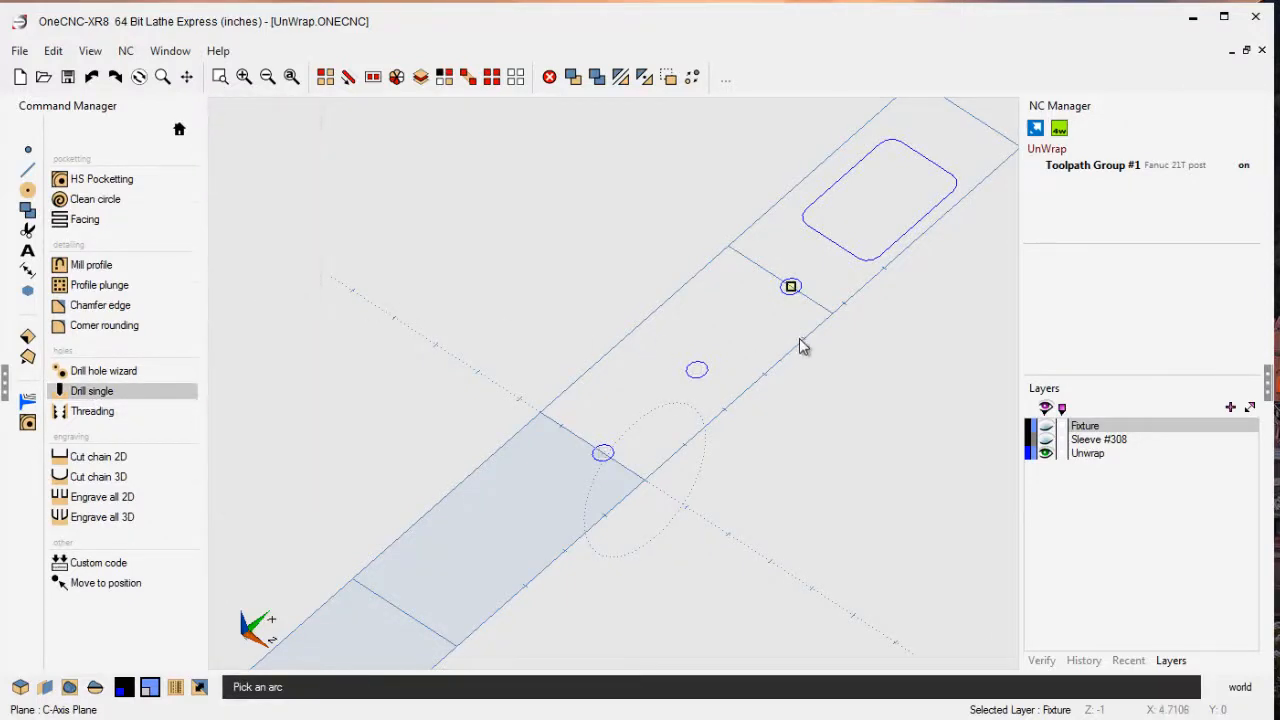
click(604, 452)
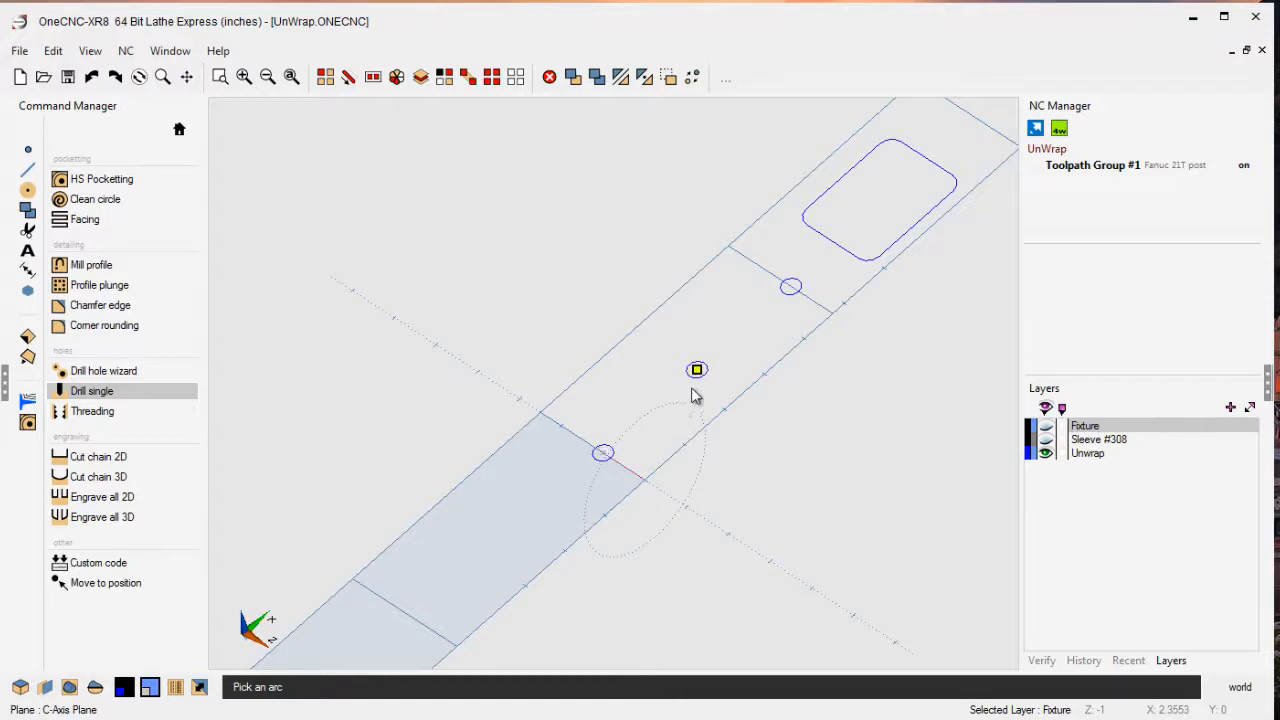
click(697, 369)
click(791, 287)
right_click(512, 215)
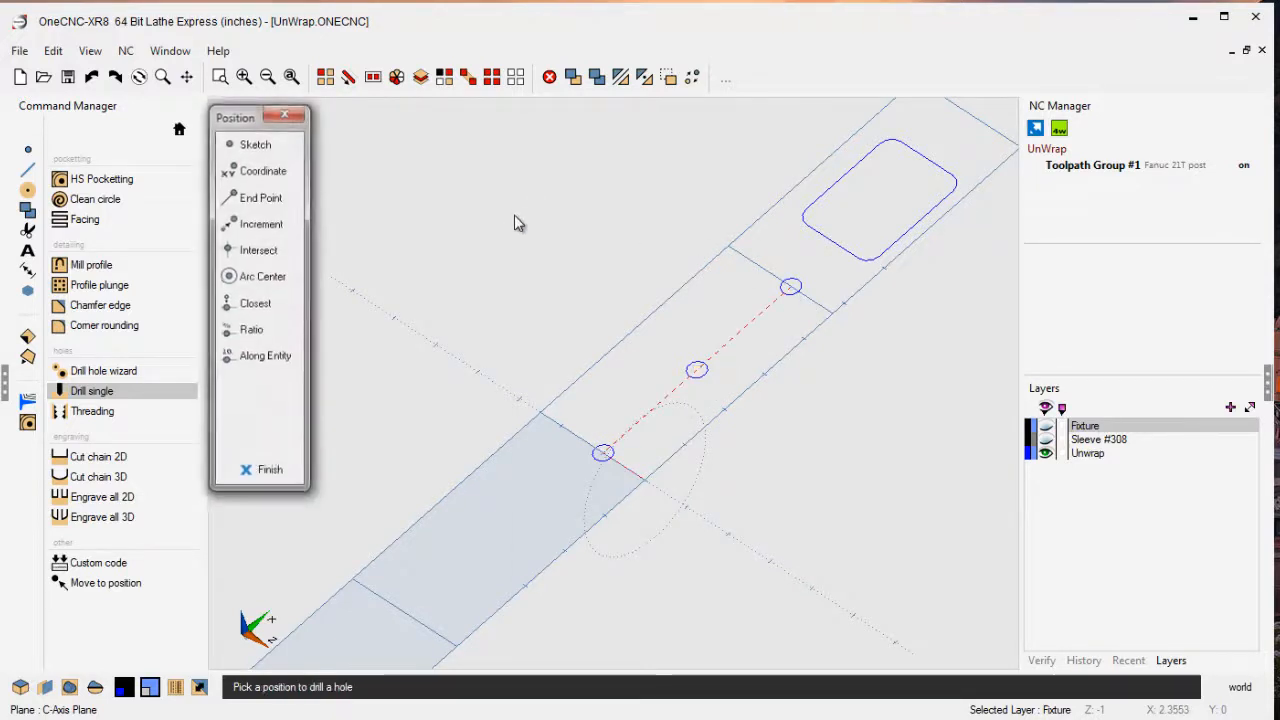
click(269, 472)
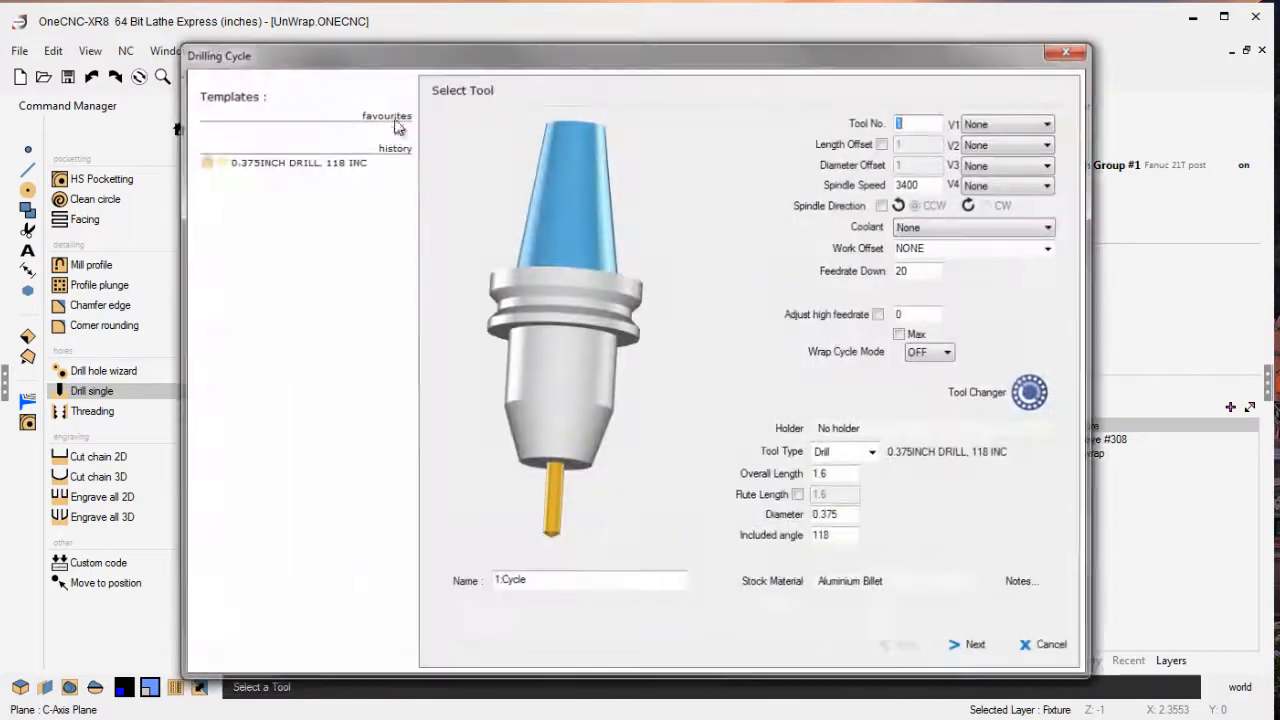
Create the drilling cycle with the 0.375 inch drill, Final Z -0.5, machine cycles and the G81 drilling cycle.
drag(418, 63, 242, 29)
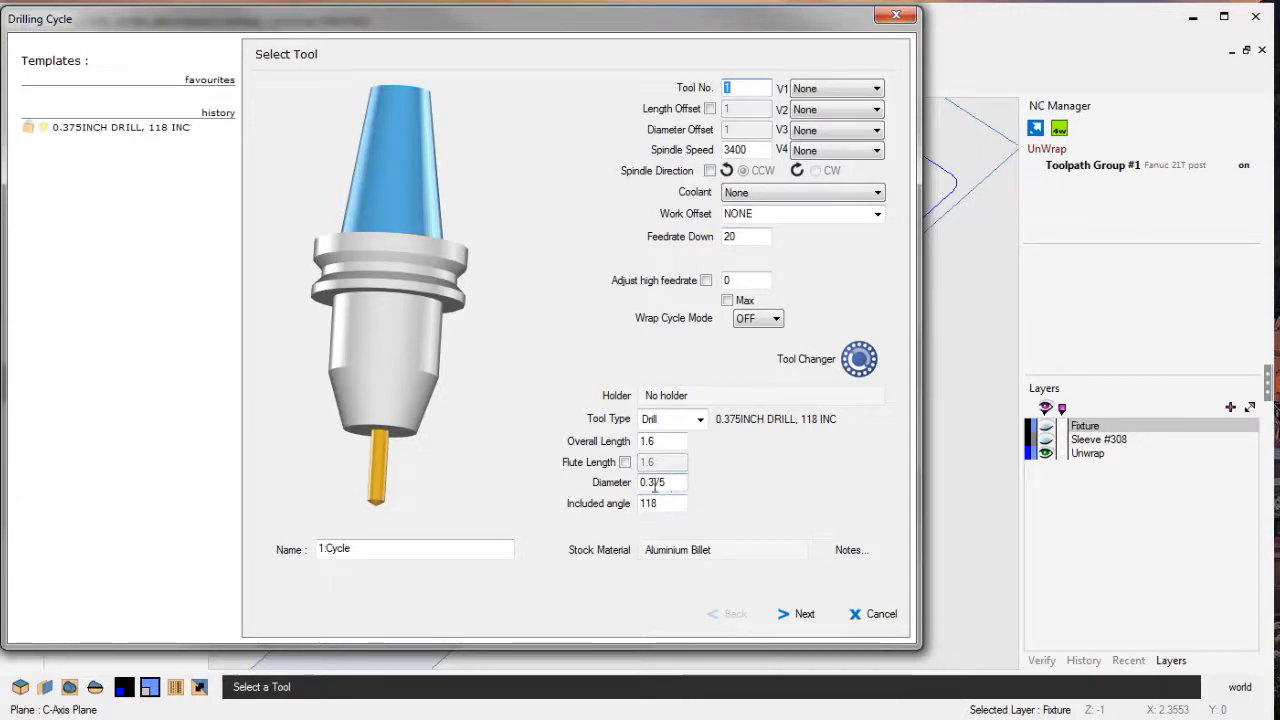
click(806, 614)
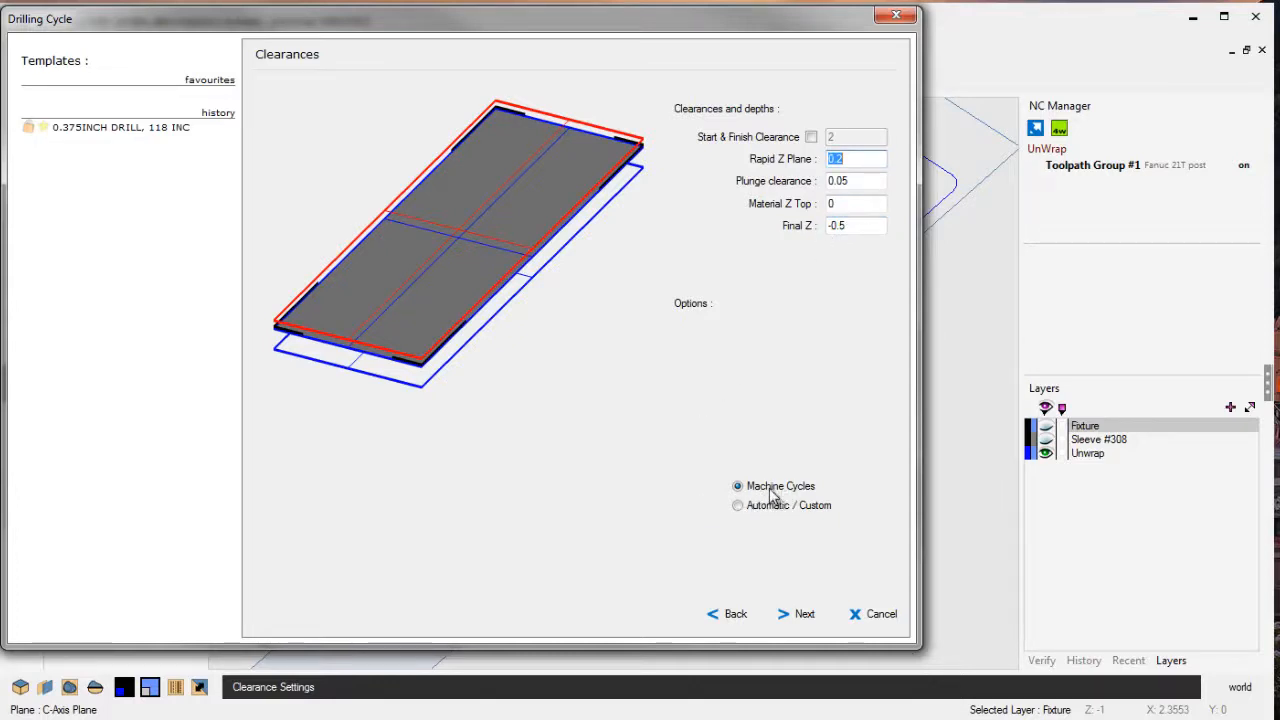
click(810, 612)
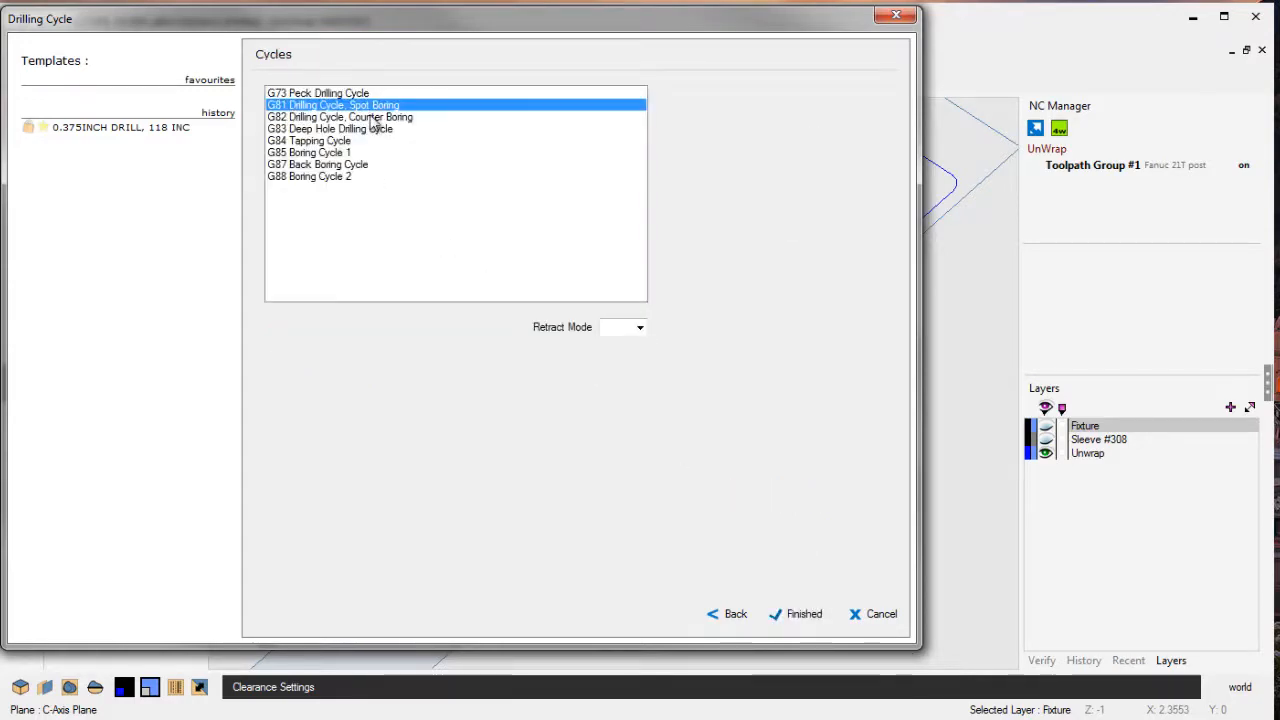
click(802, 614)
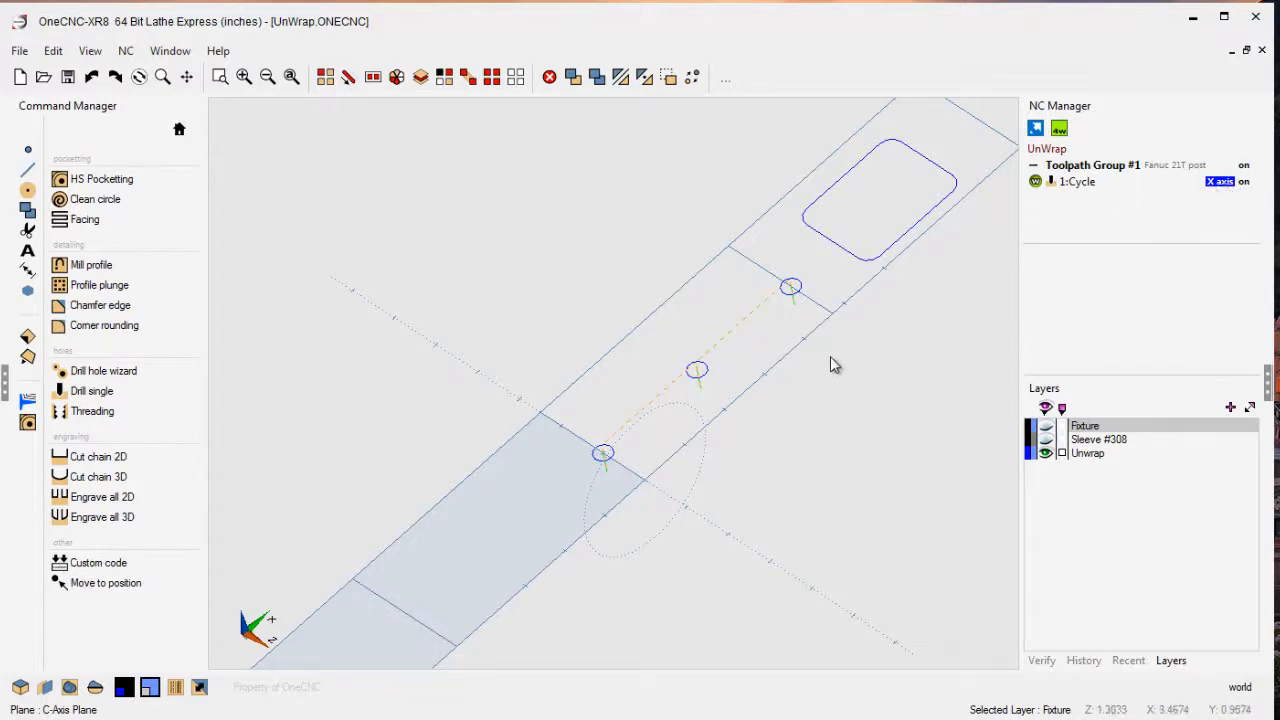
Start an HS Pocketting toolpath using the rounded rectangle as its only boundary.
middle_drag(786, 343, 590, 437)
scroll(606, 403, up, 3)
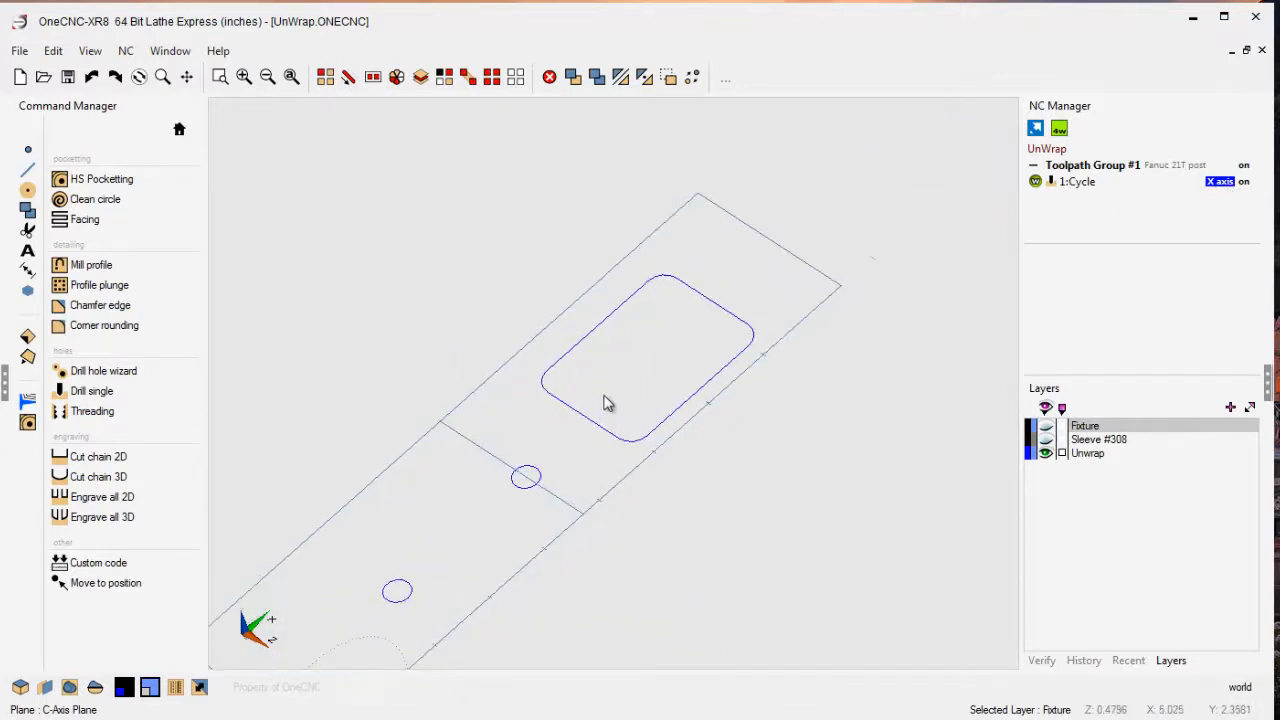
click(122, 179)
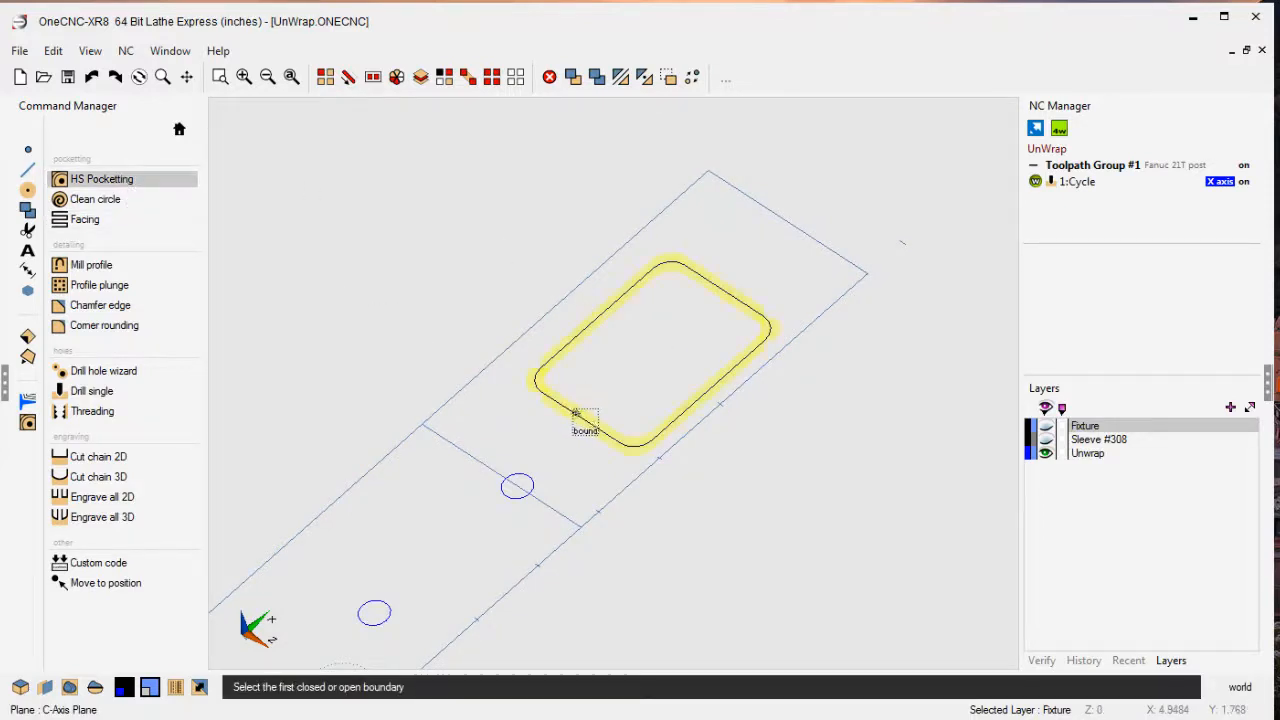
click(575, 413)
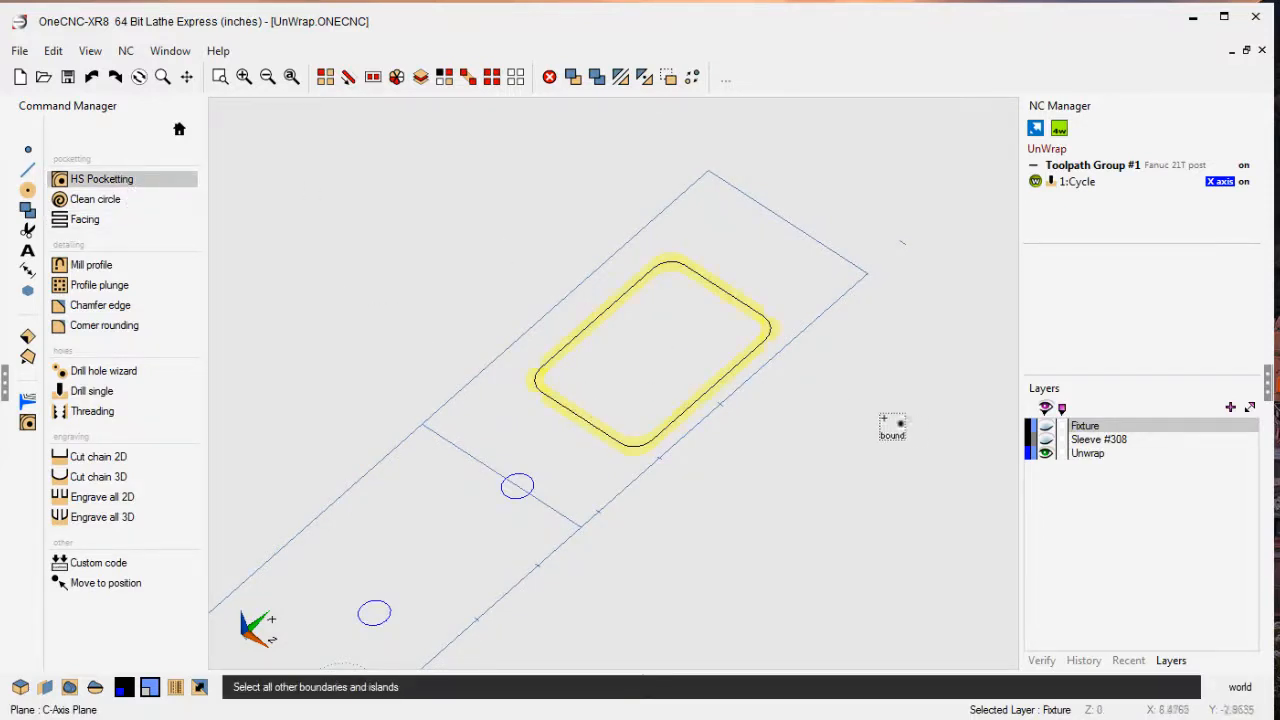
right_click(818, 410)
Accept the 0.375 inch end mill for the pocket and set its Final Z to -.125.
drag(584, 52, 406, 25)
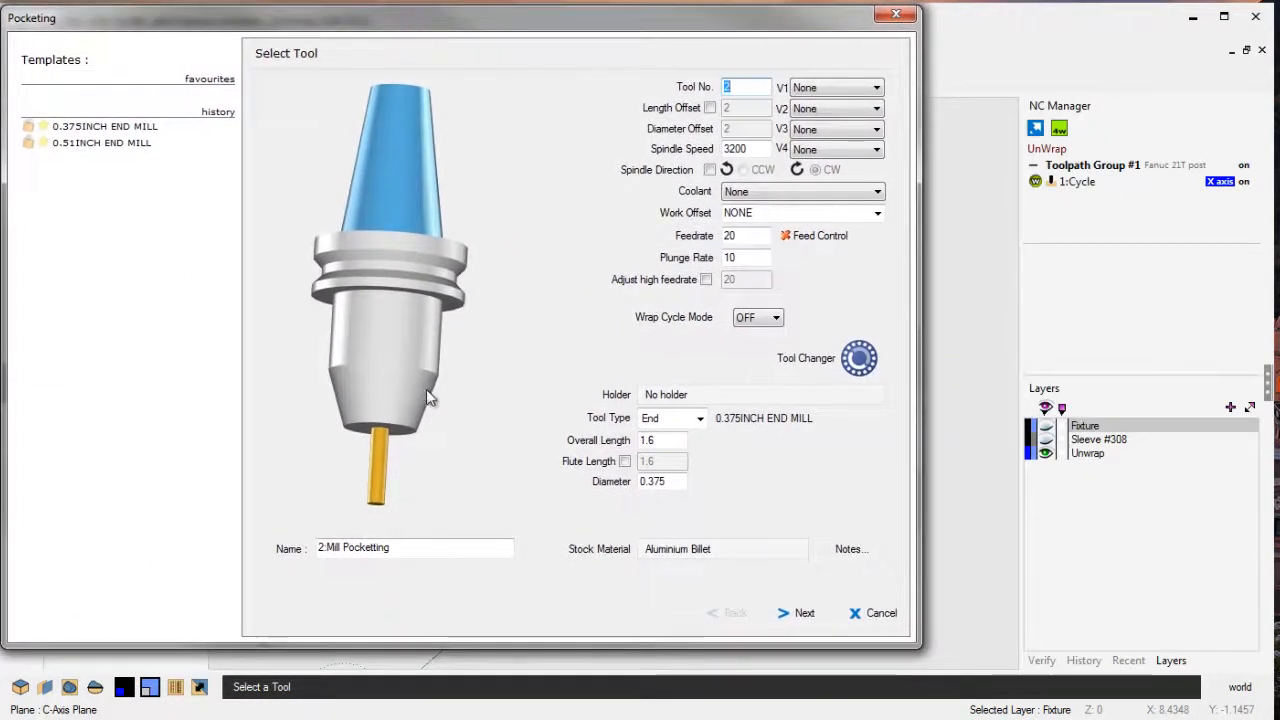
click(810, 619)
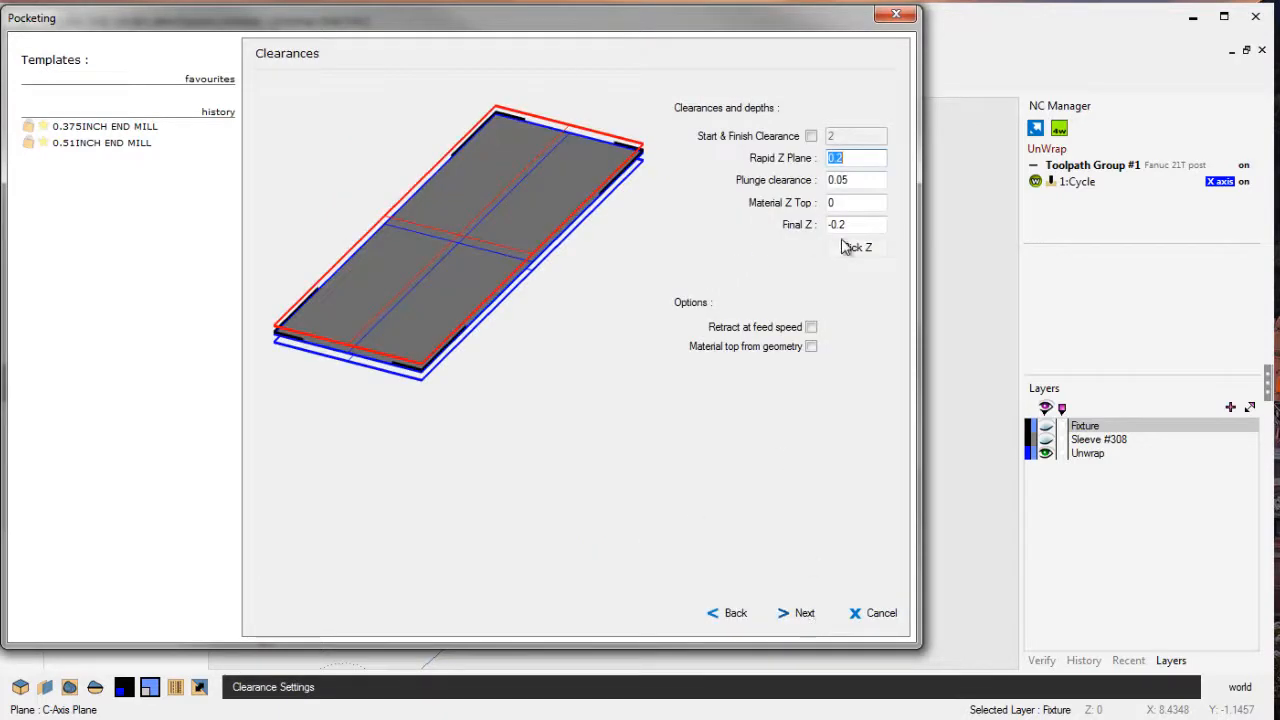
drag(857, 224, 826, 224)
text(-)
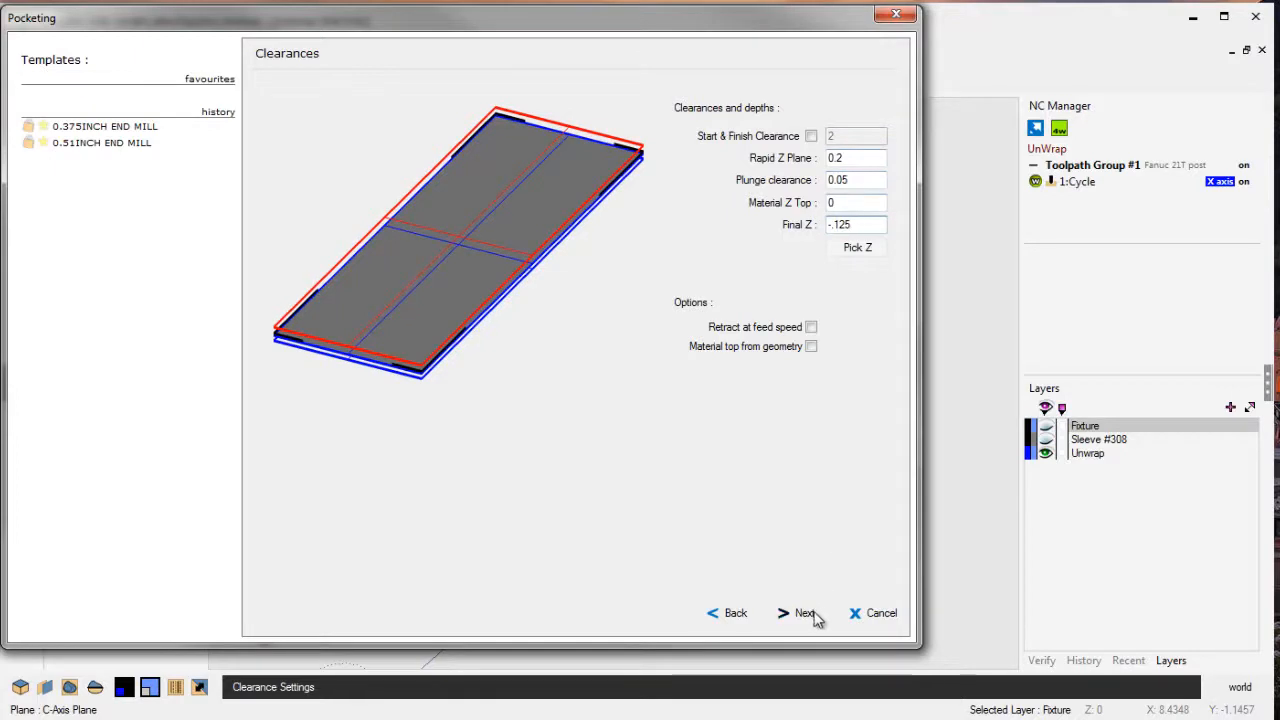
click(806, 614)
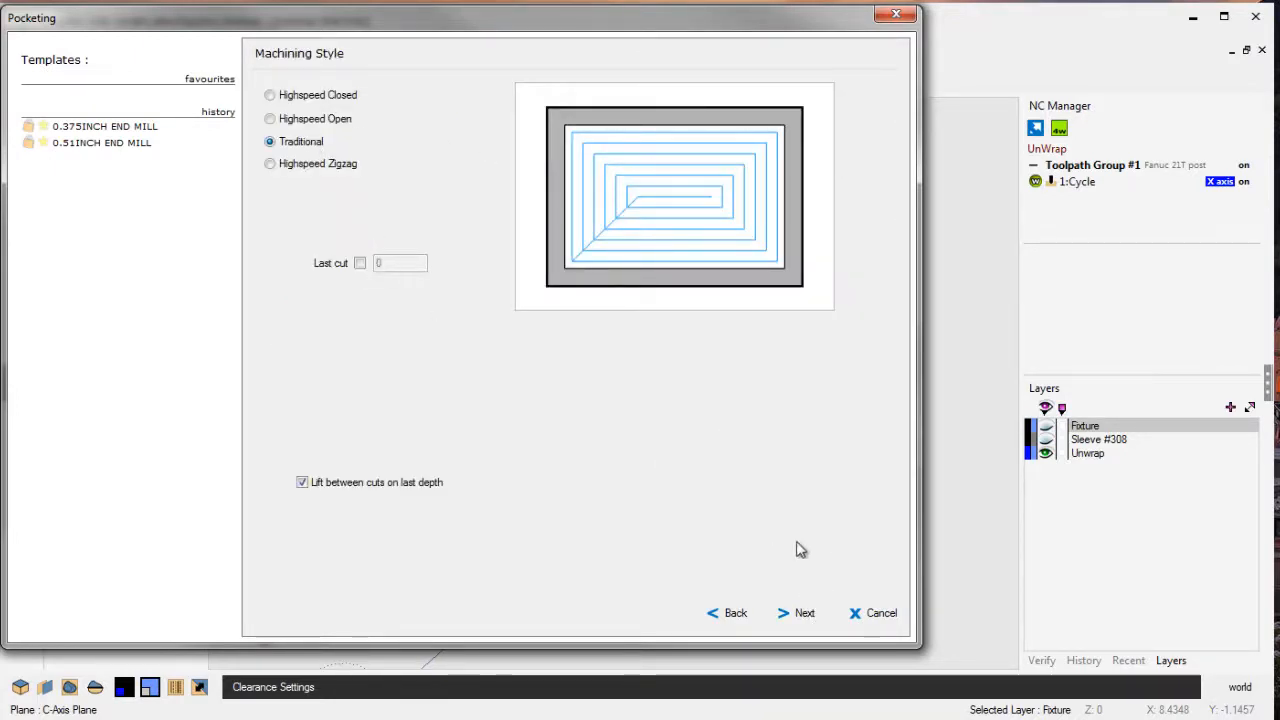
Create the pocket toolpath with Traditional style, Ramp Zigzag at 3 degrees, outward spiral, climb milling, 75% stepover and no finishing.
click(806, 615)
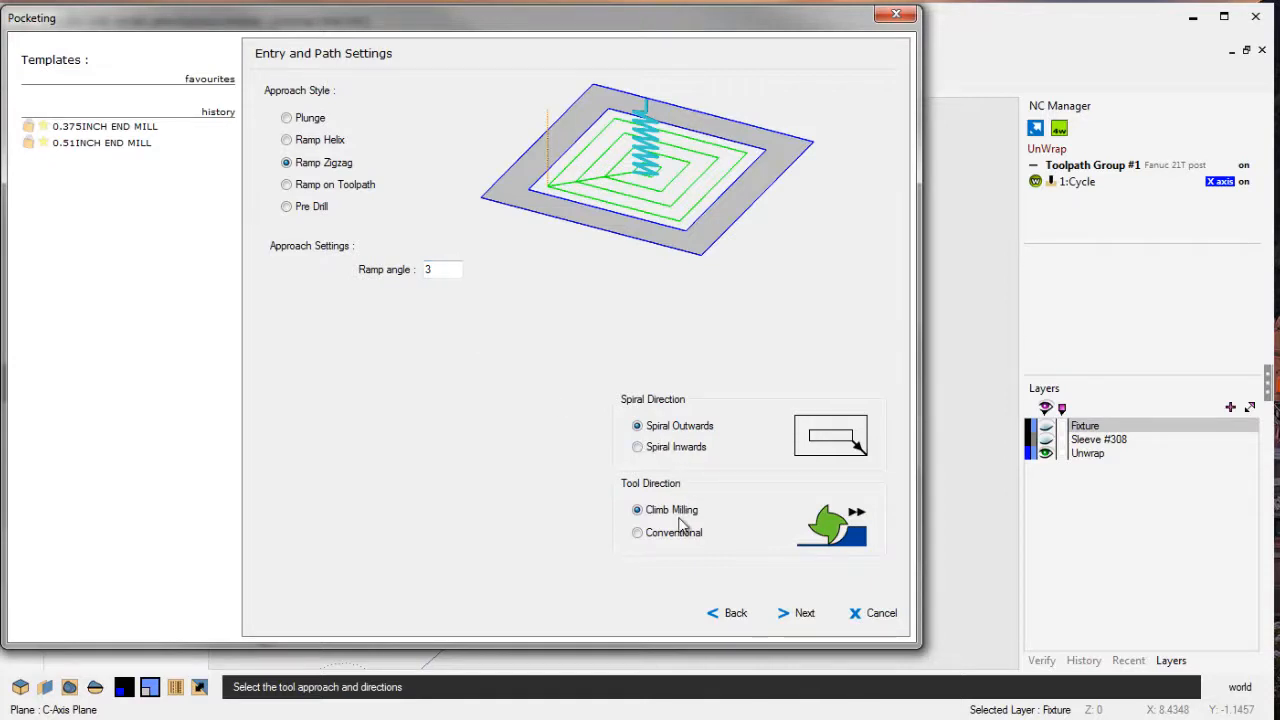
click(803, 614)
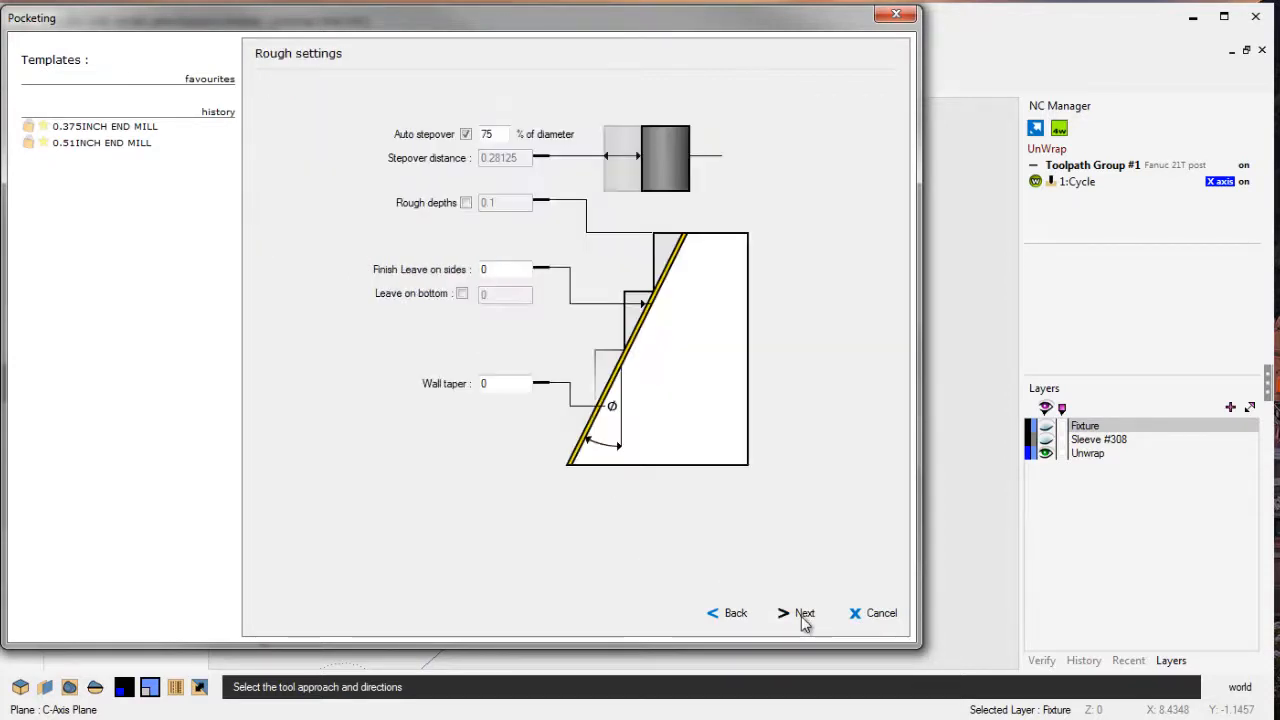
double_click(488, 134)
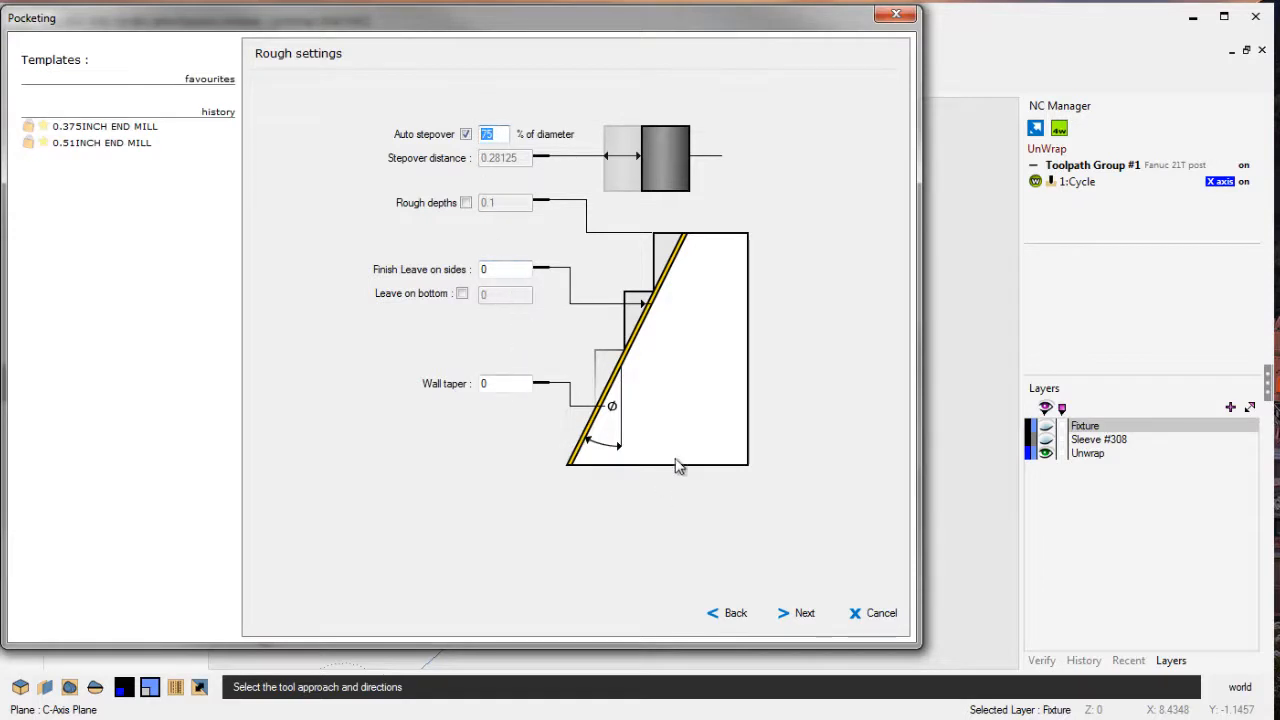
click(804, 612)
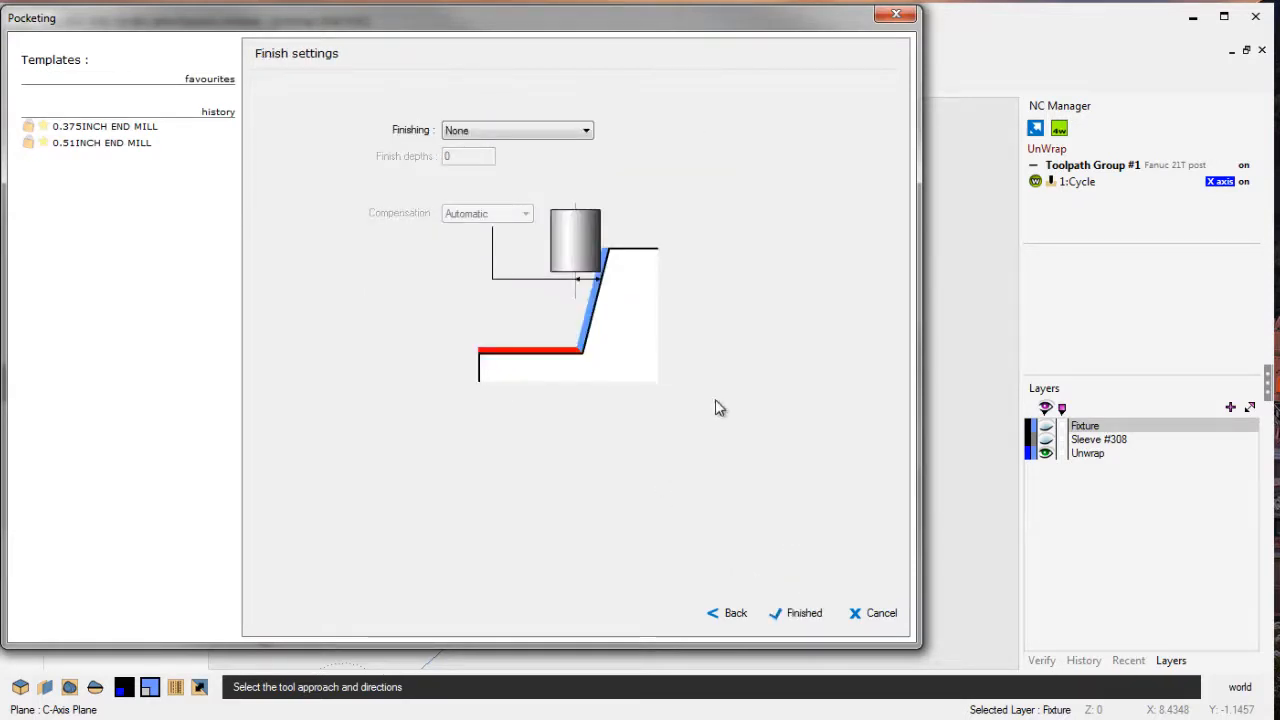
click(804, 613)
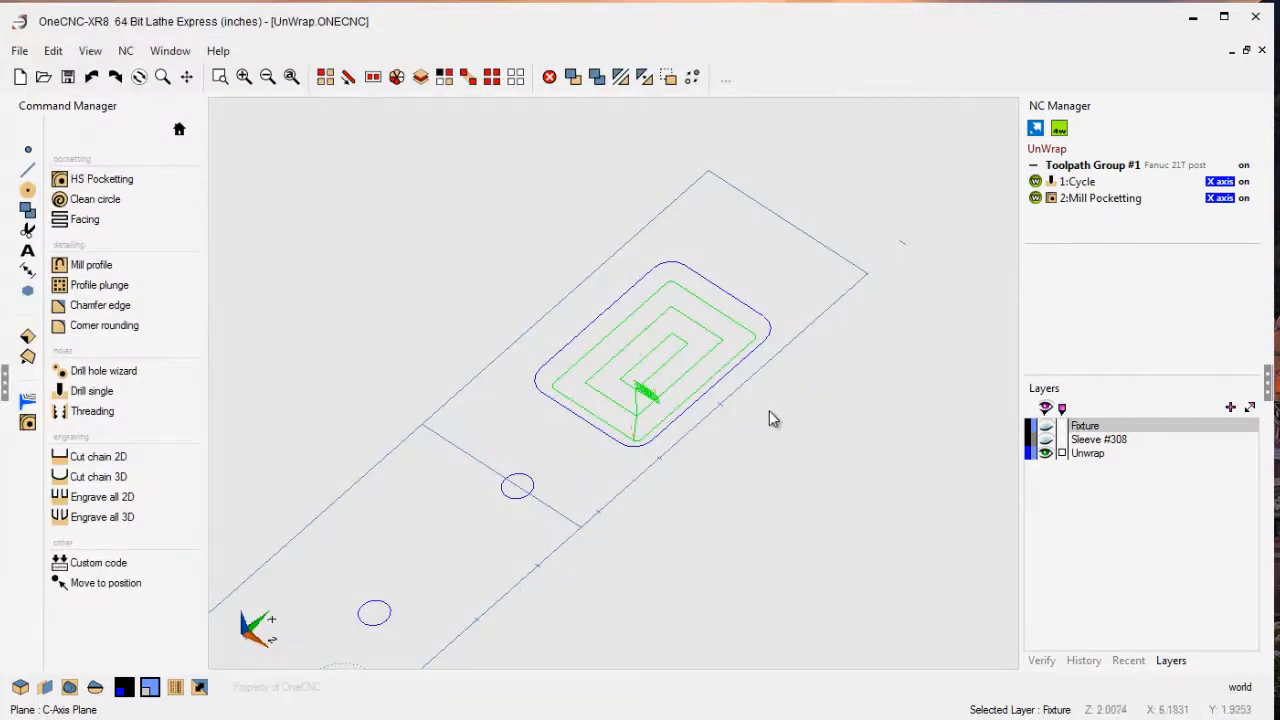
Show the Fixture and Sleeve #308 layers again alongside the unwrapped geometry.
scroll(630, 368, down, 4)
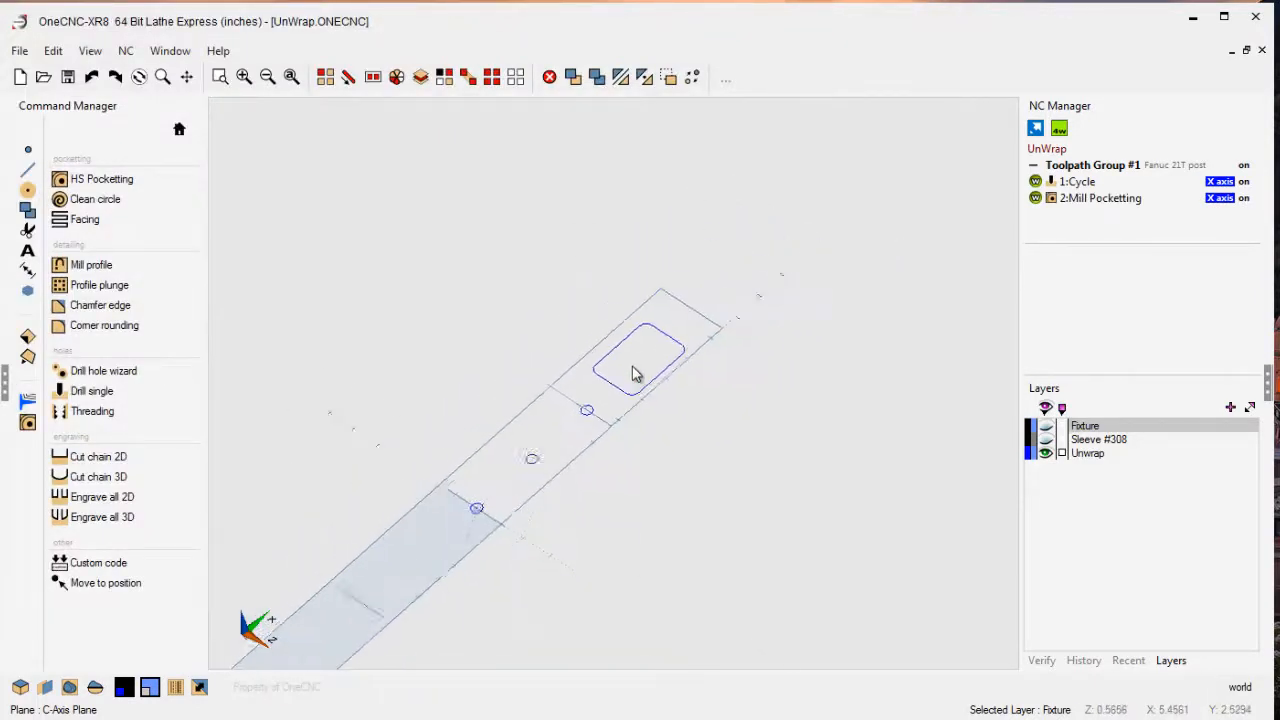
scroll(632, 366, down, 3)
middle_drag(632, 366, 752, 248)
scroll(743, 279, up, 1)
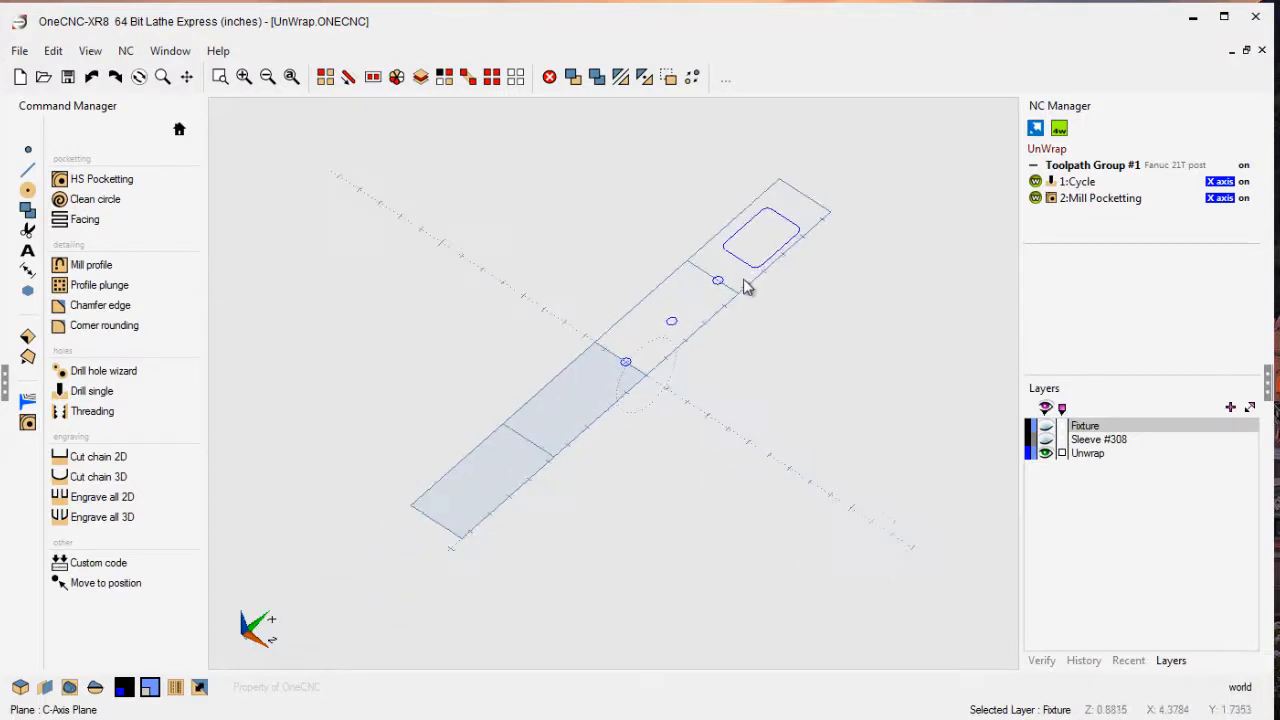
scroll(743, 287, up, 1)
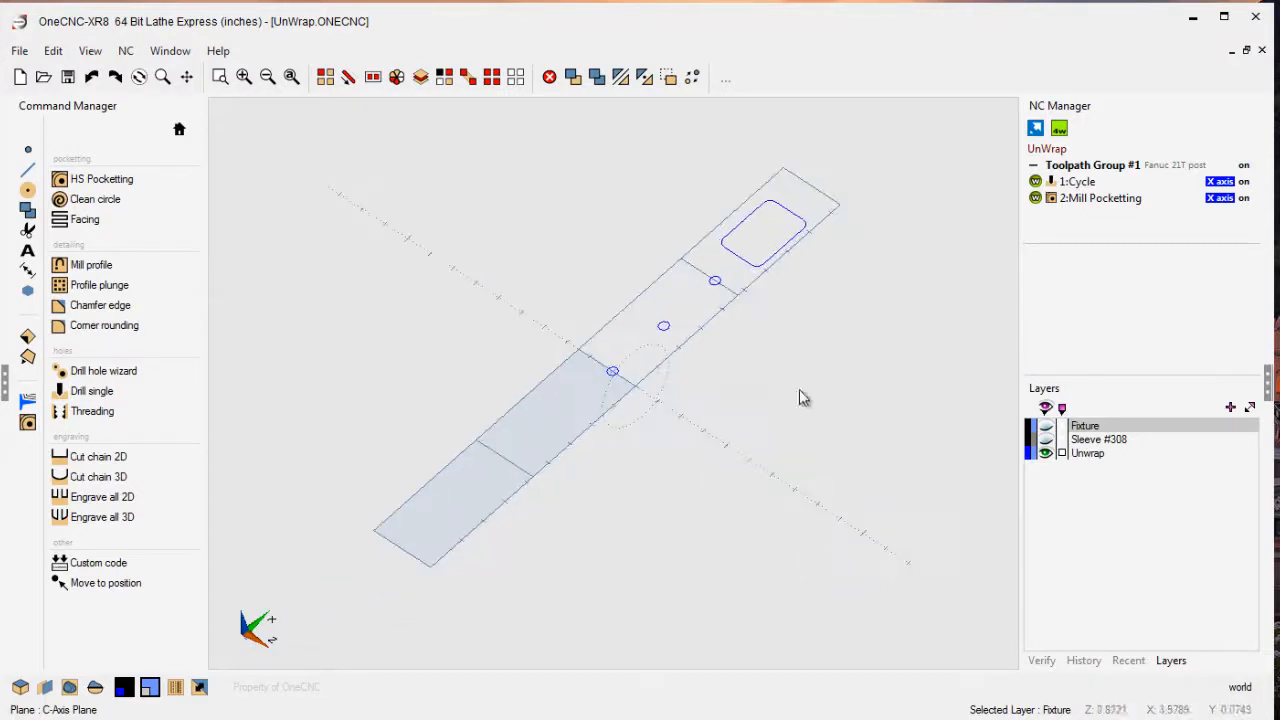
click(1046, 426)
click(1046, 439)
scroll(647, 390, up, 3)
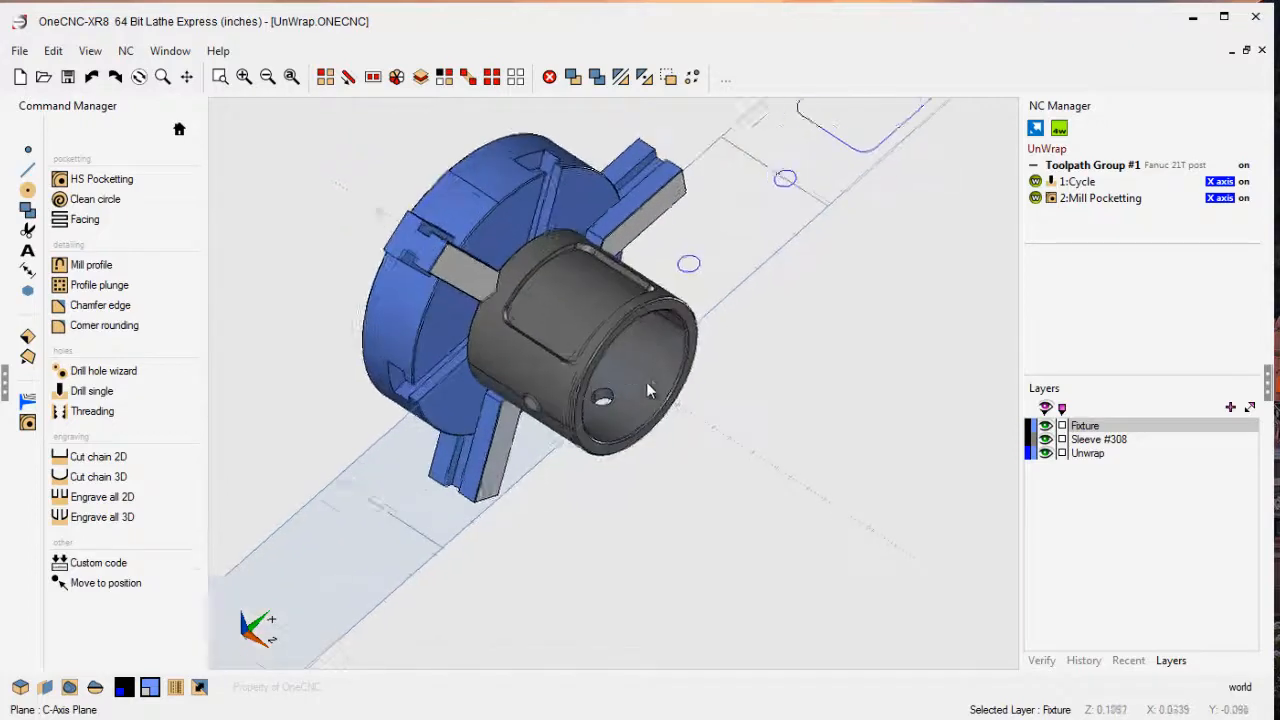
scroll(646, 390, up, 4)
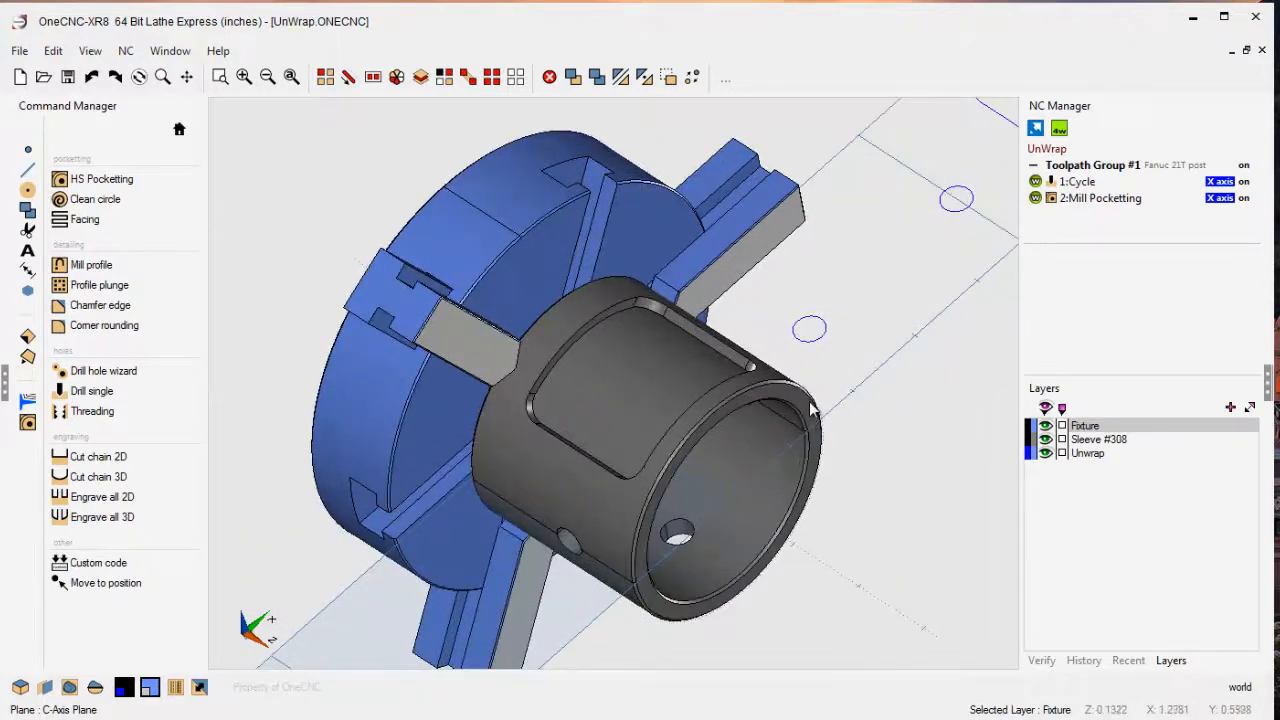
scroll(810, 402, down, 1)
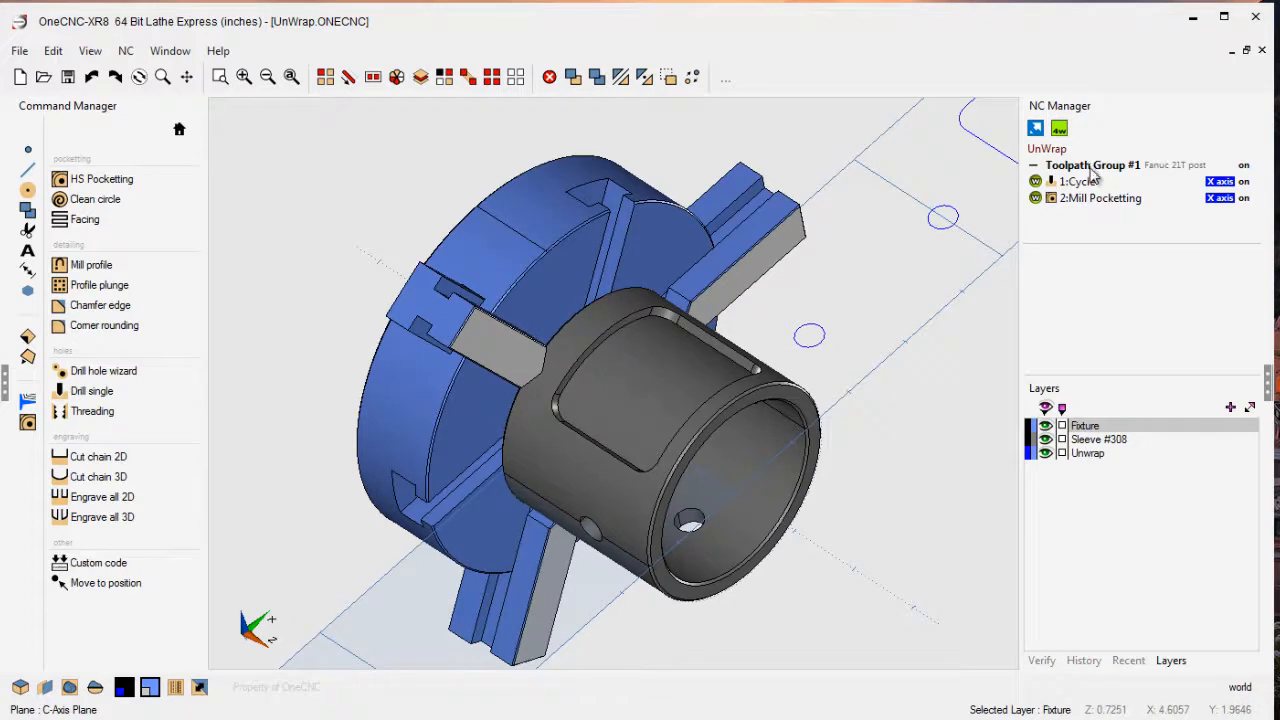
Preview the toolpaths of Toolpath Group #1 at /10 playback speed and examine the drilling and pocketing on the sleeve.
right_click(1093, 175)
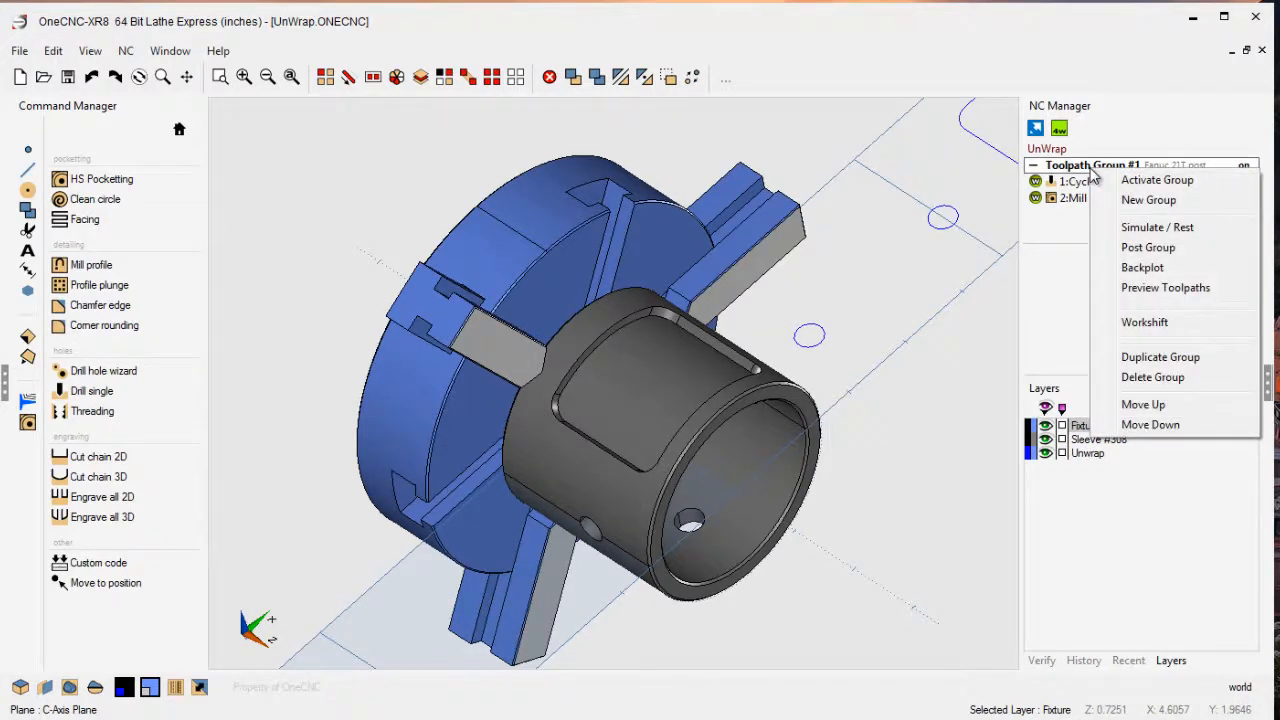
click(1137, 291)
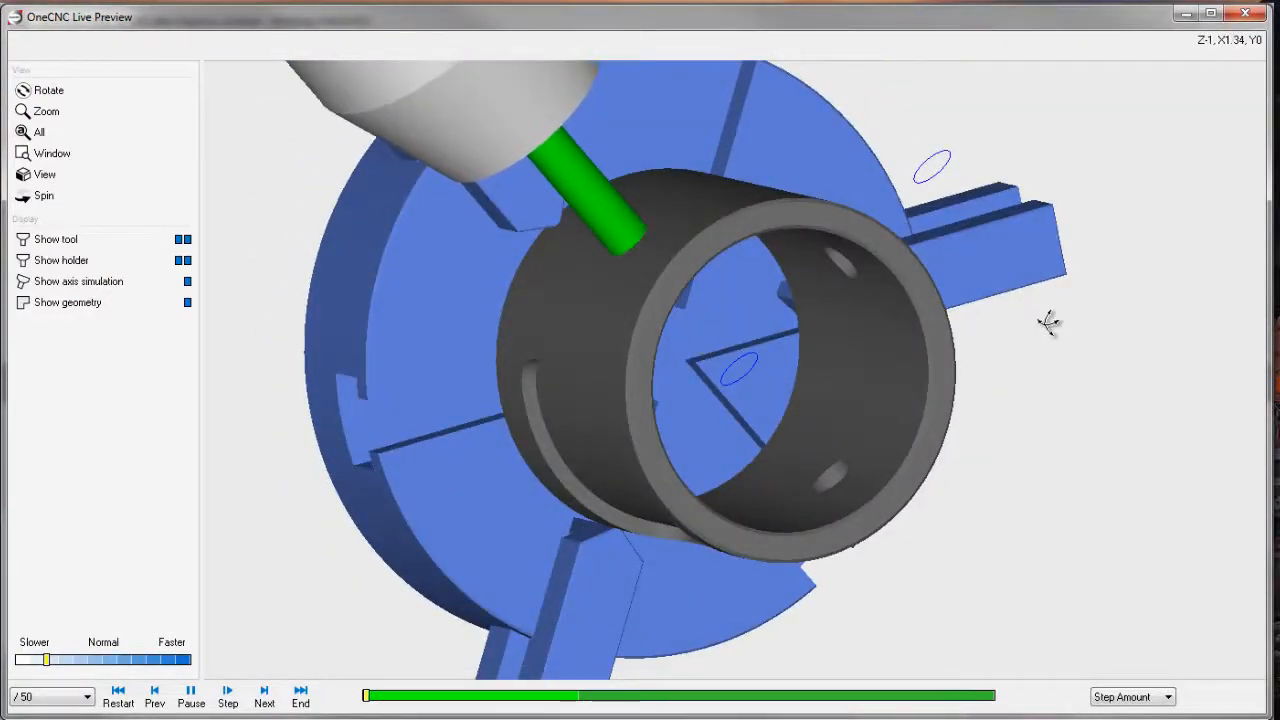
click(73, 660)
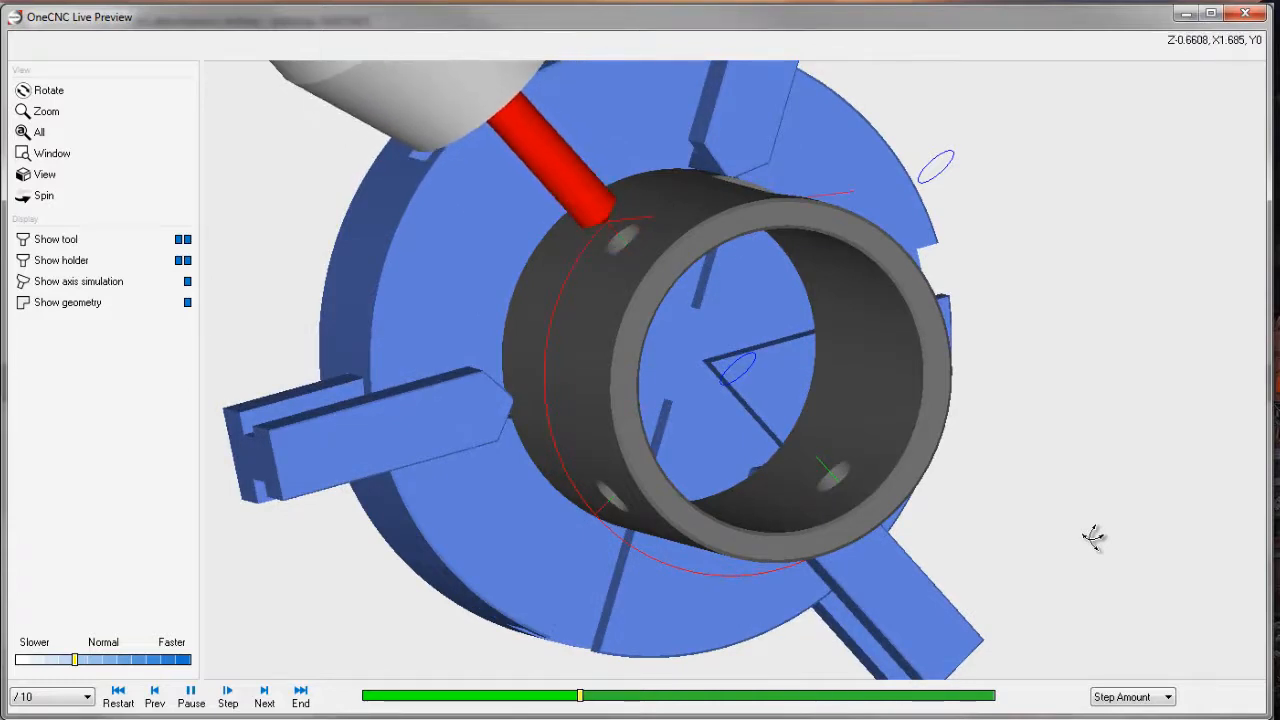
click(60, 111)
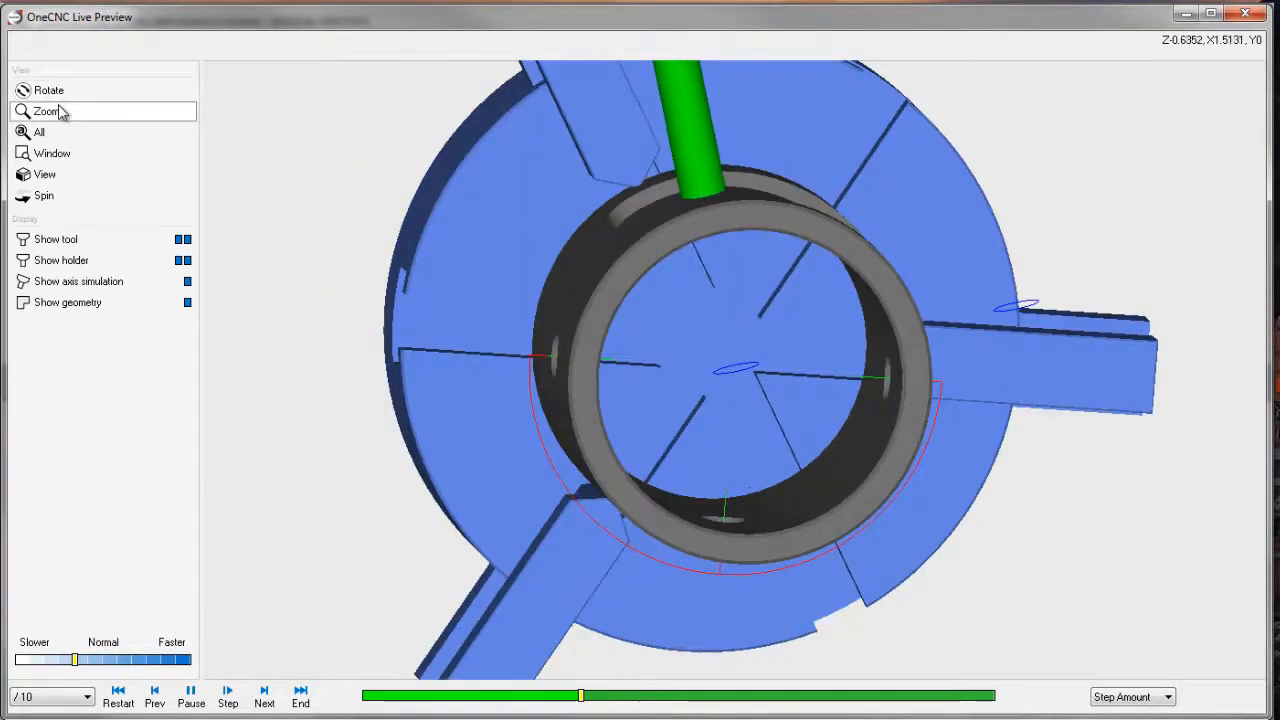
drag(702, 257, 702, 360)
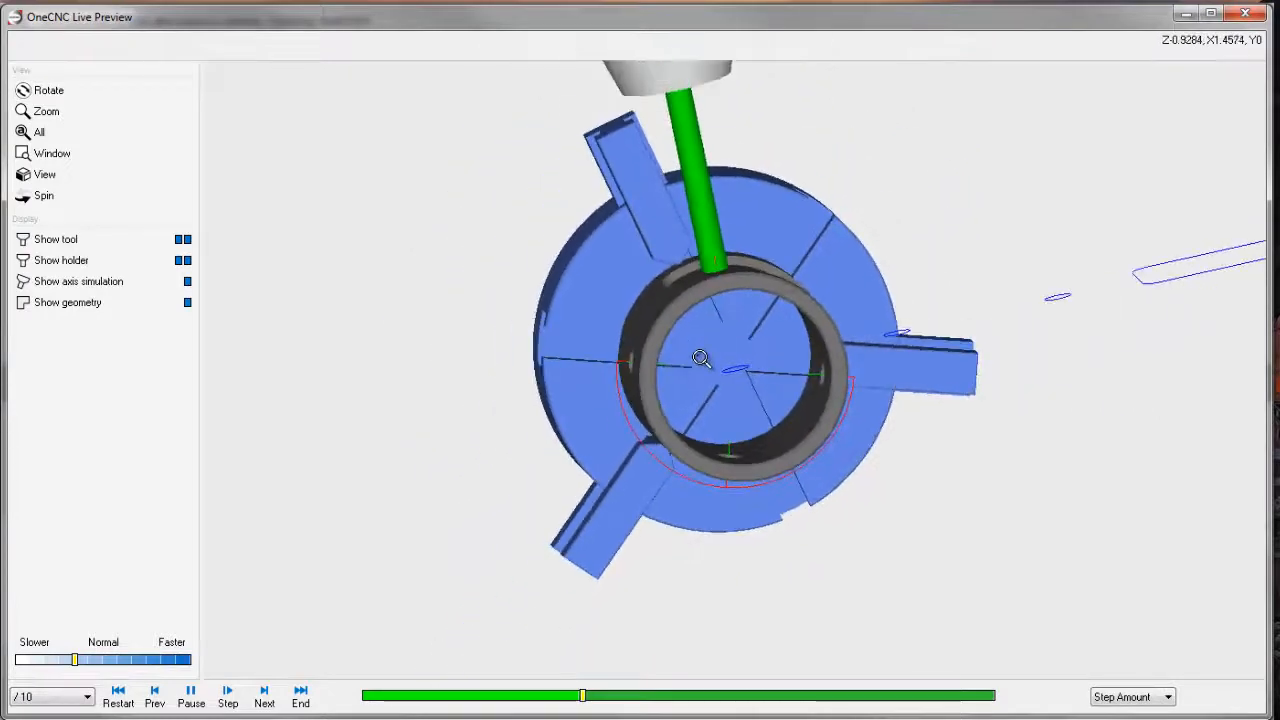
middle_drag(732, 350, 762, 346)
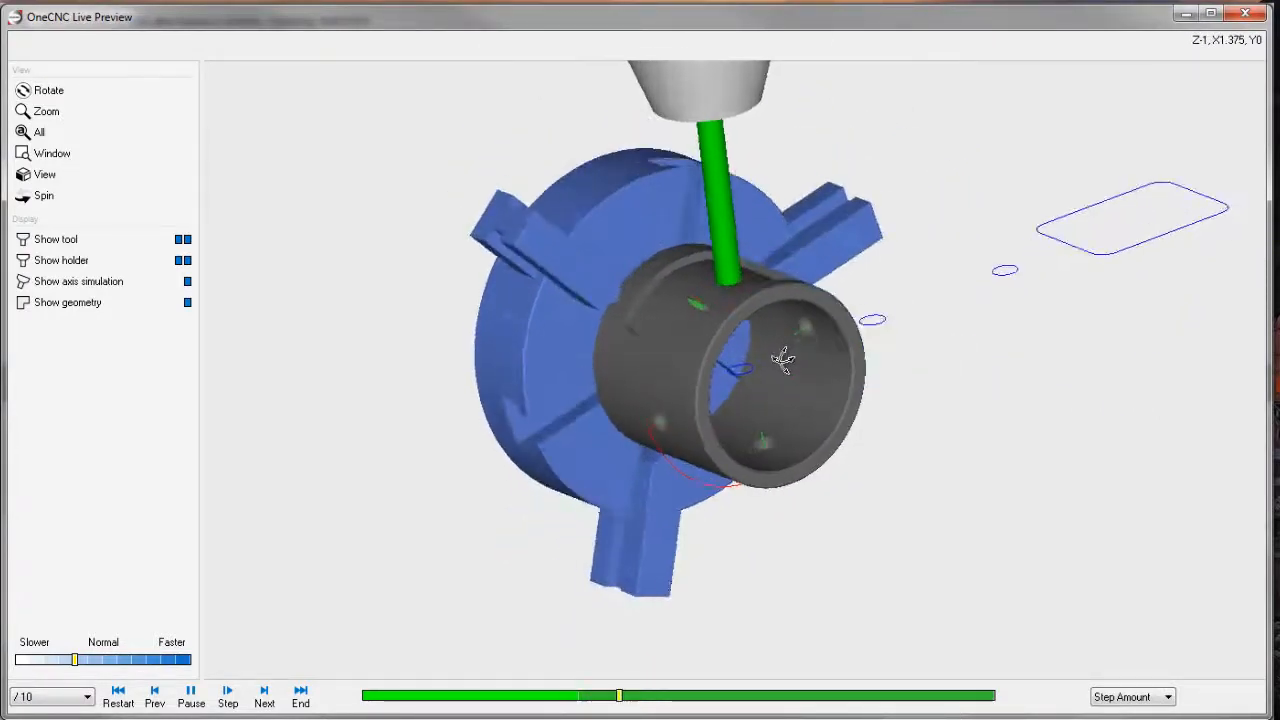
click(39, 132)
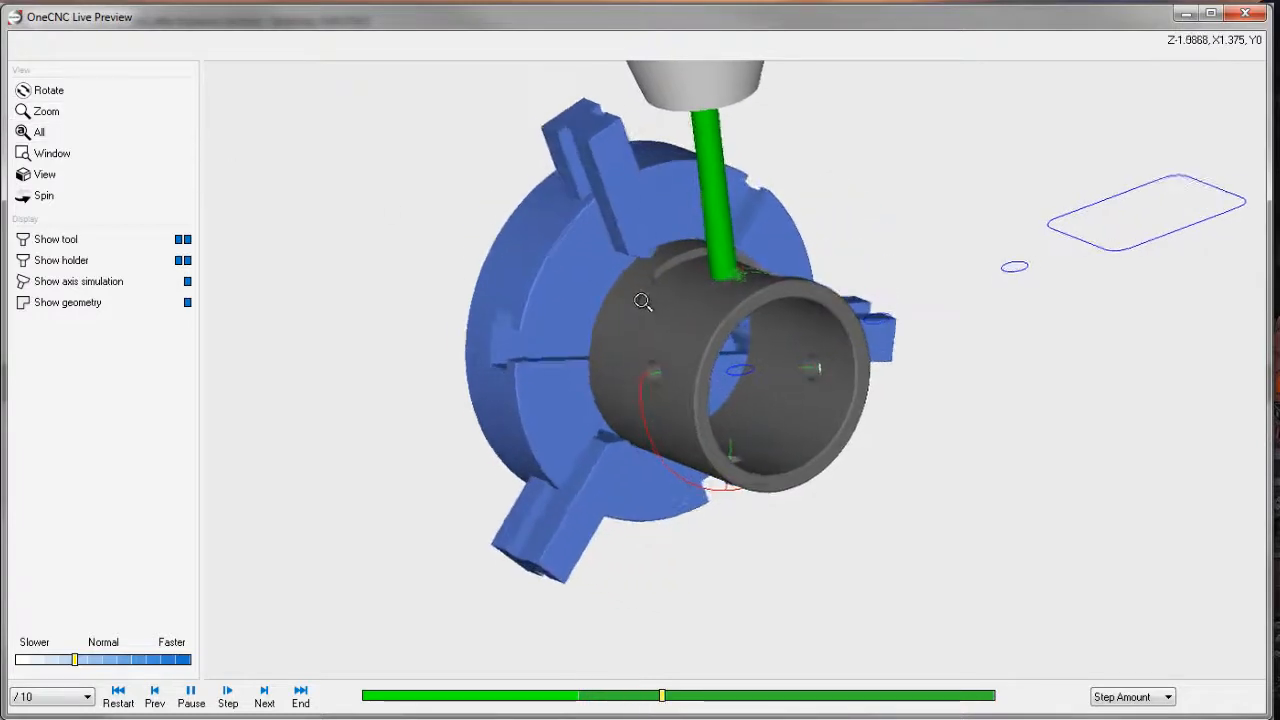